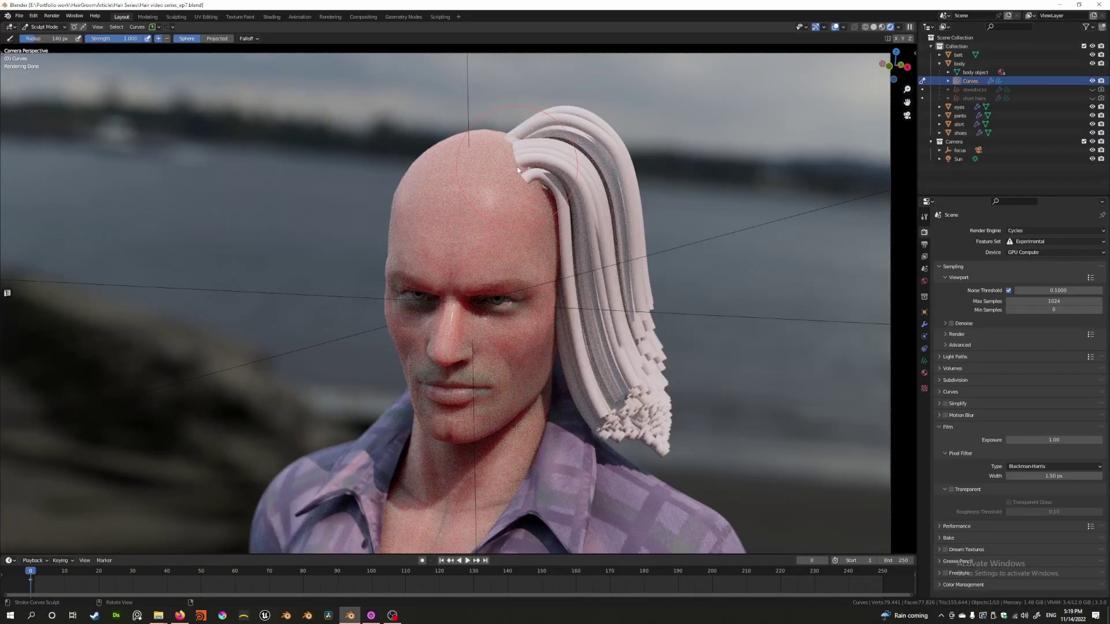
Step: Switch the hair curves from sculpting to Object Mode and set the viewport to solid shading
middle_drag(539, 222, 511, 231)
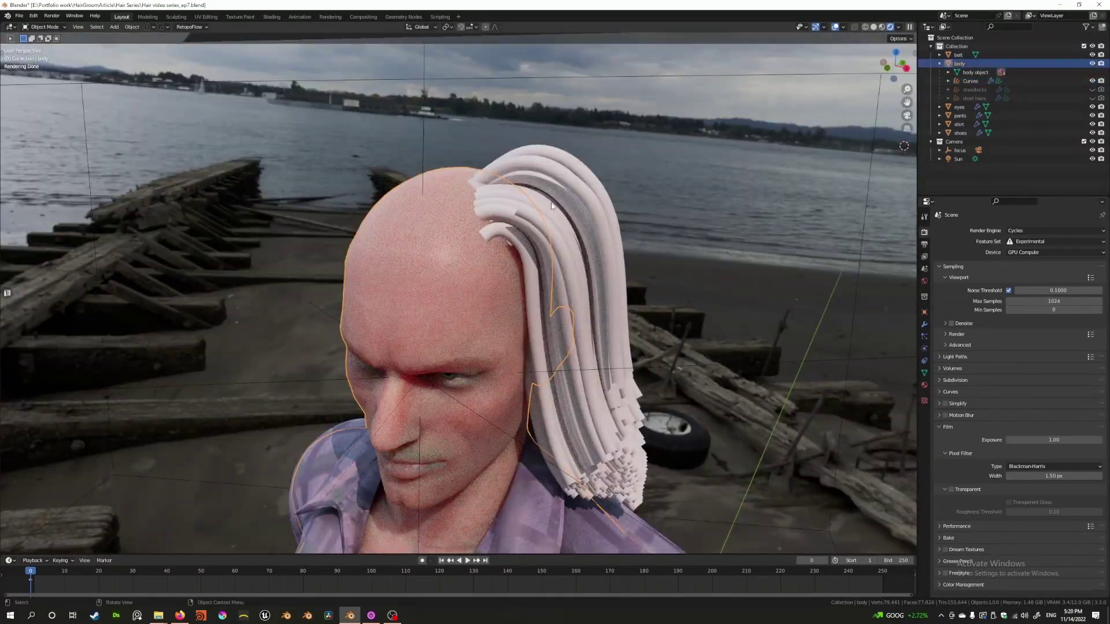
click(552, 205)
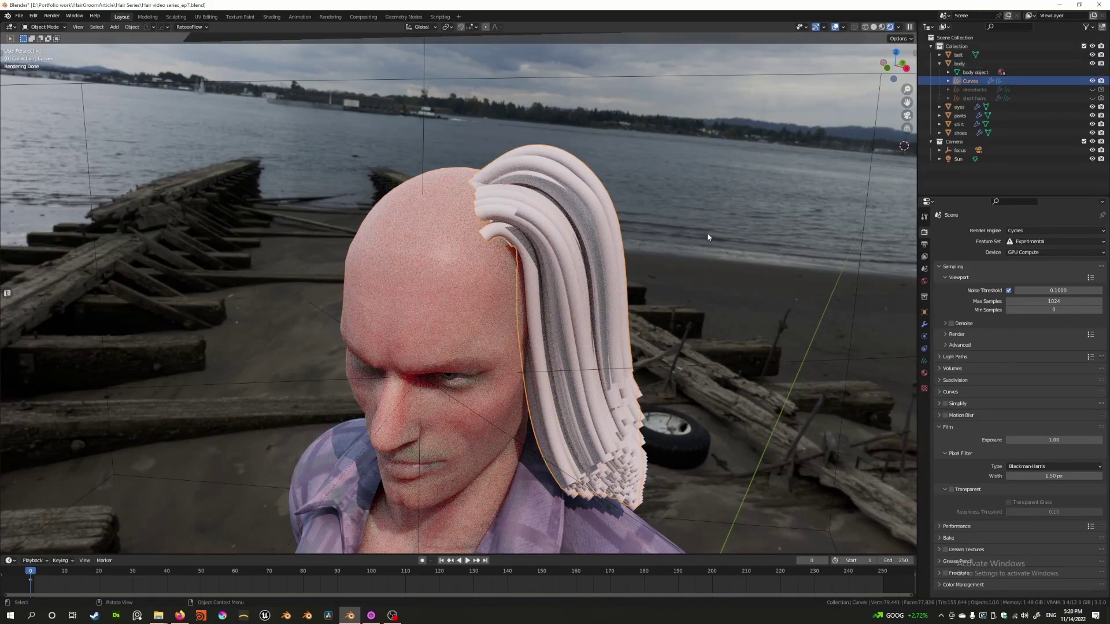
click(874, 27)
Step: Show the curves' modifiers, open the Geometry Nodes workspace with its viewport in solid shading, and save the file
click(924, 325)
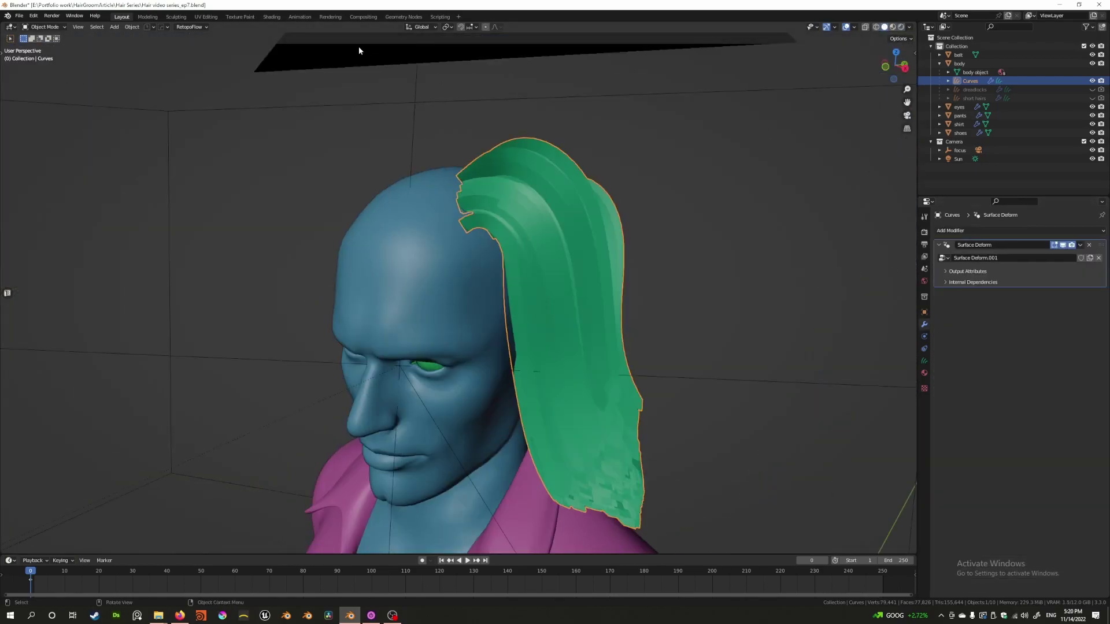
click(403, 17)
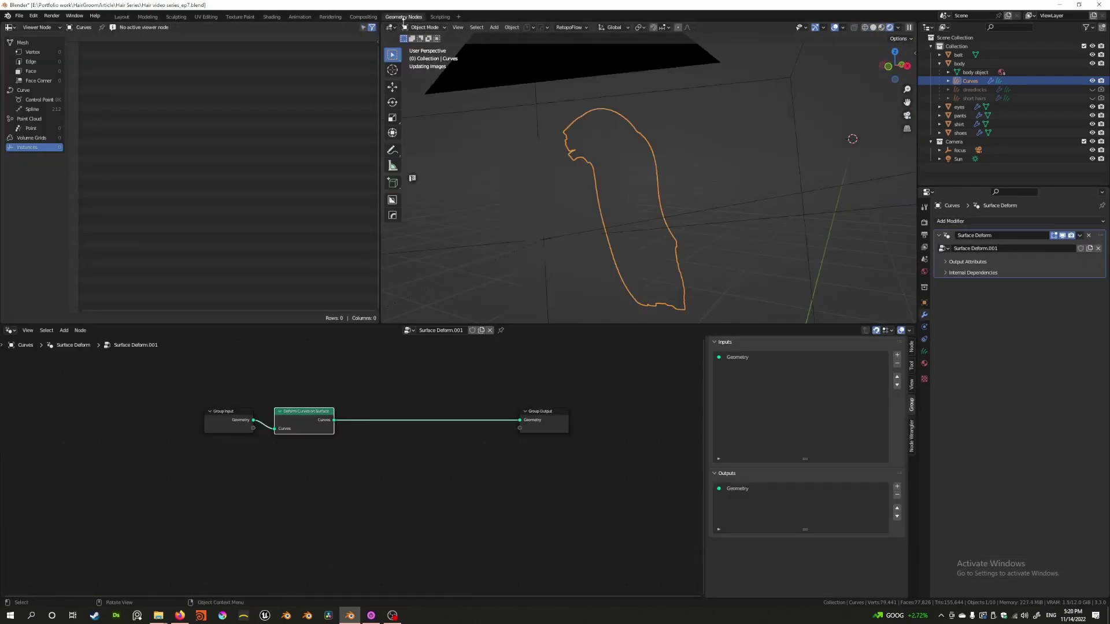
click(873, 28)
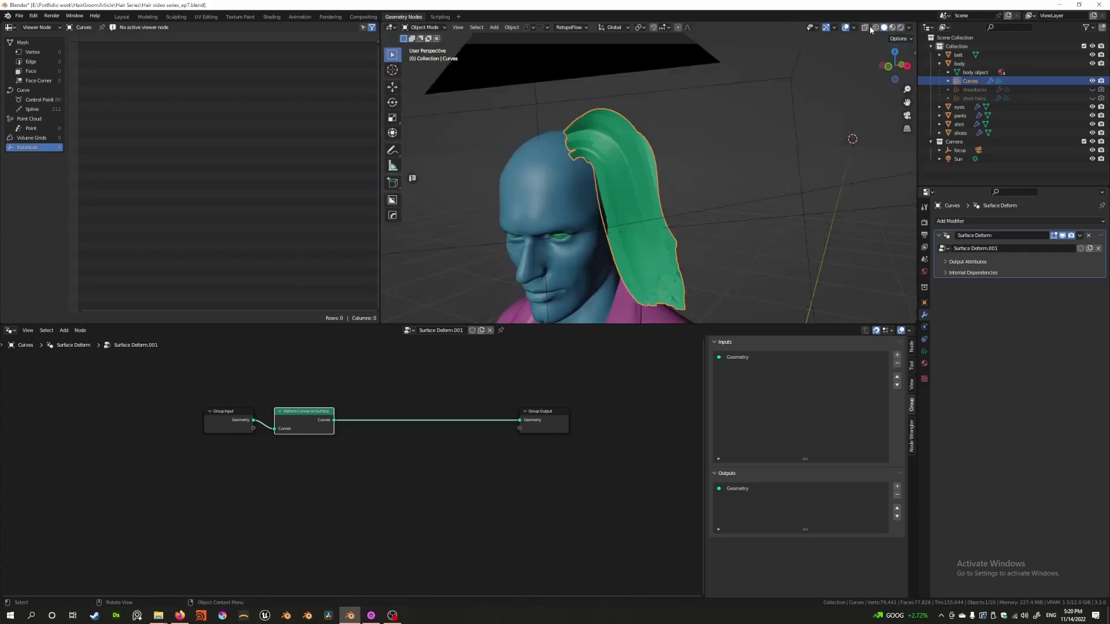
middle_drag(492, 224, 516, 242)
scroll(516, 242, up, 4)
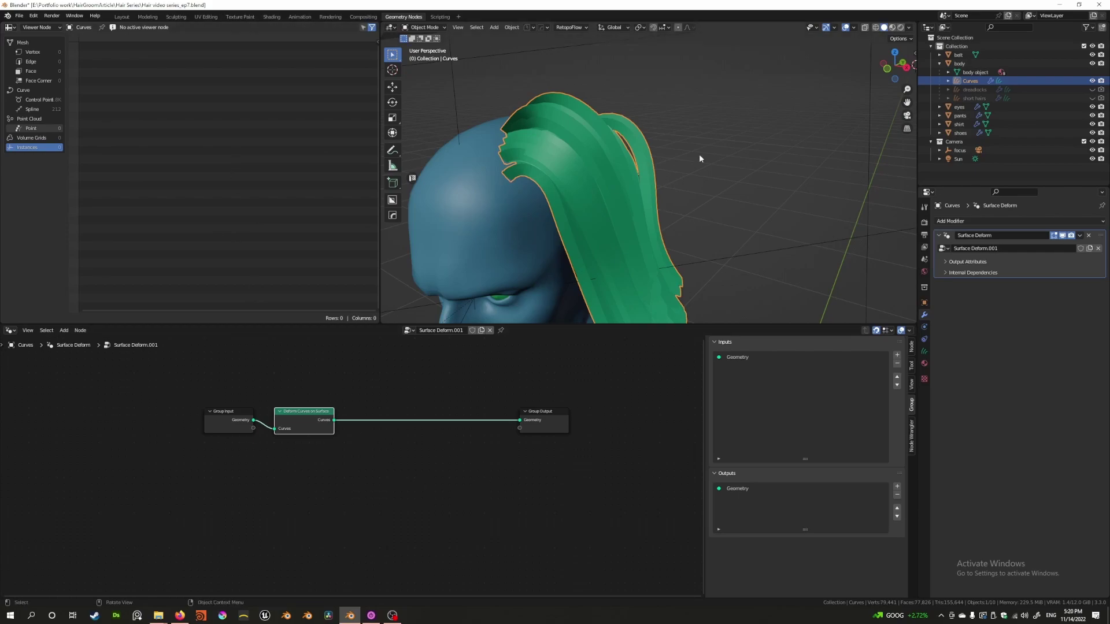
key(ctrl+s)
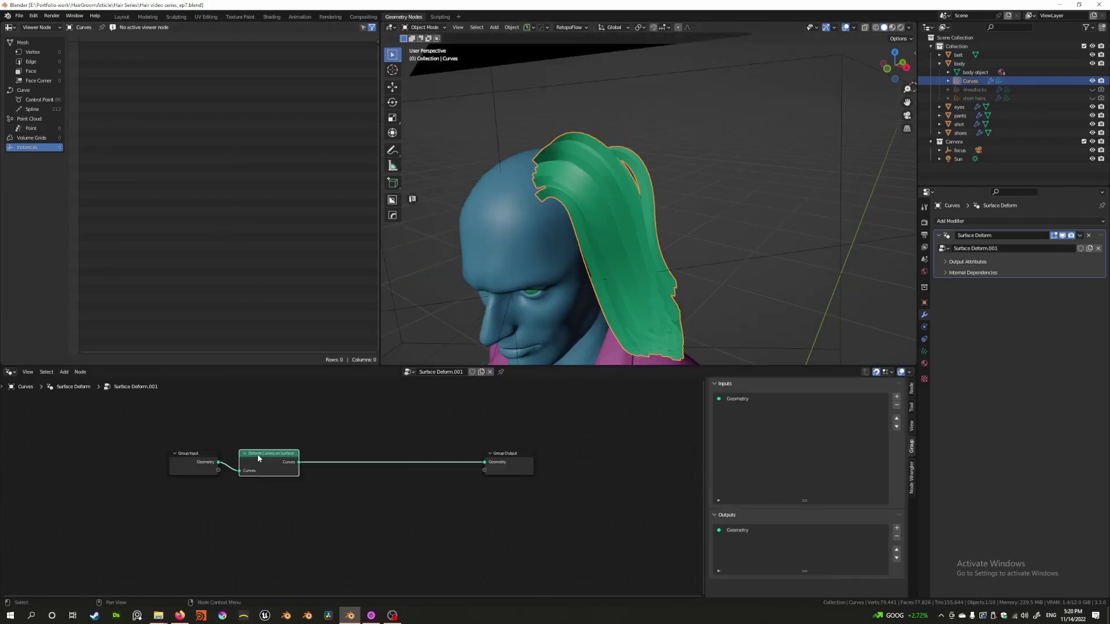
Step: Rearrange the Surface Deform node tree, keeping Deform Curves on Surface beside Group Input and moving Group Output farther away
drag(258, 458, 306, 458)
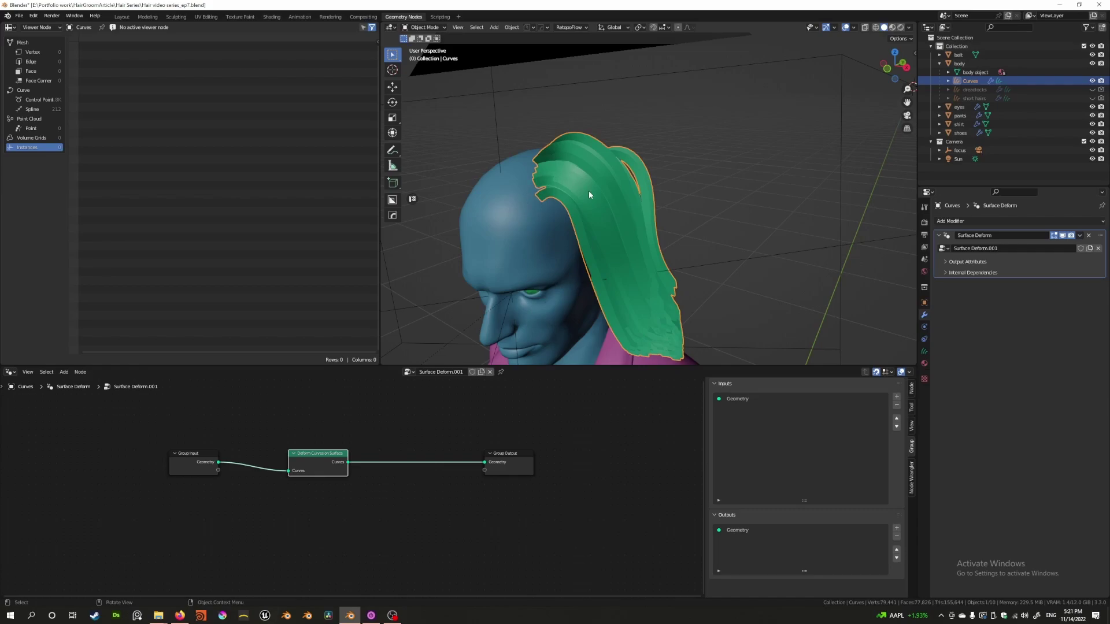
middle_drag(590, 227, 574, 141)
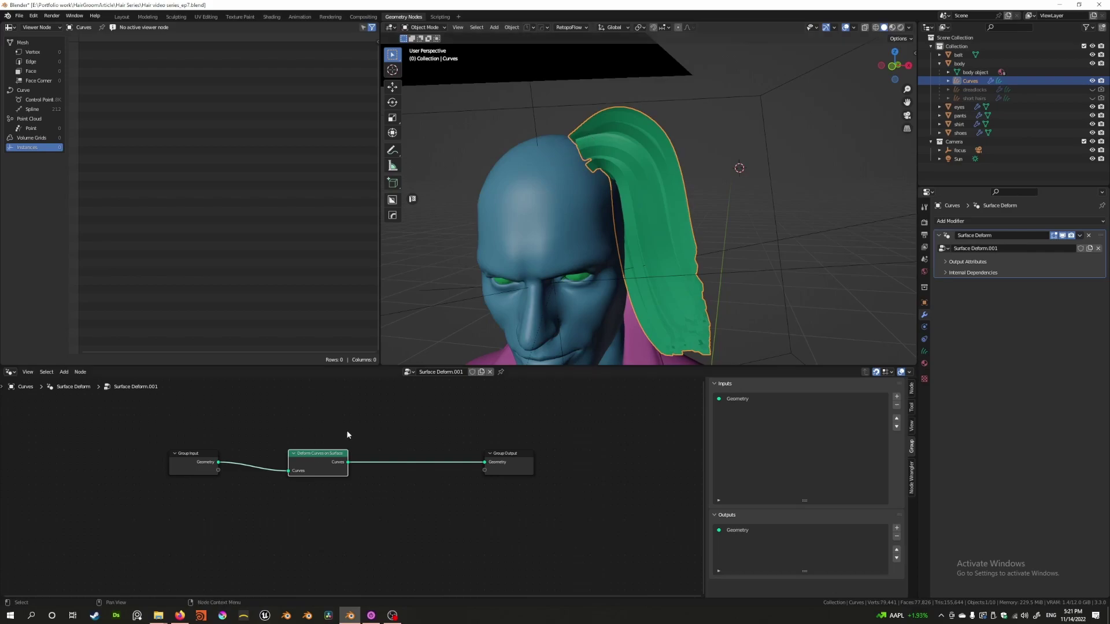
drag(324, 463, 272, 462)
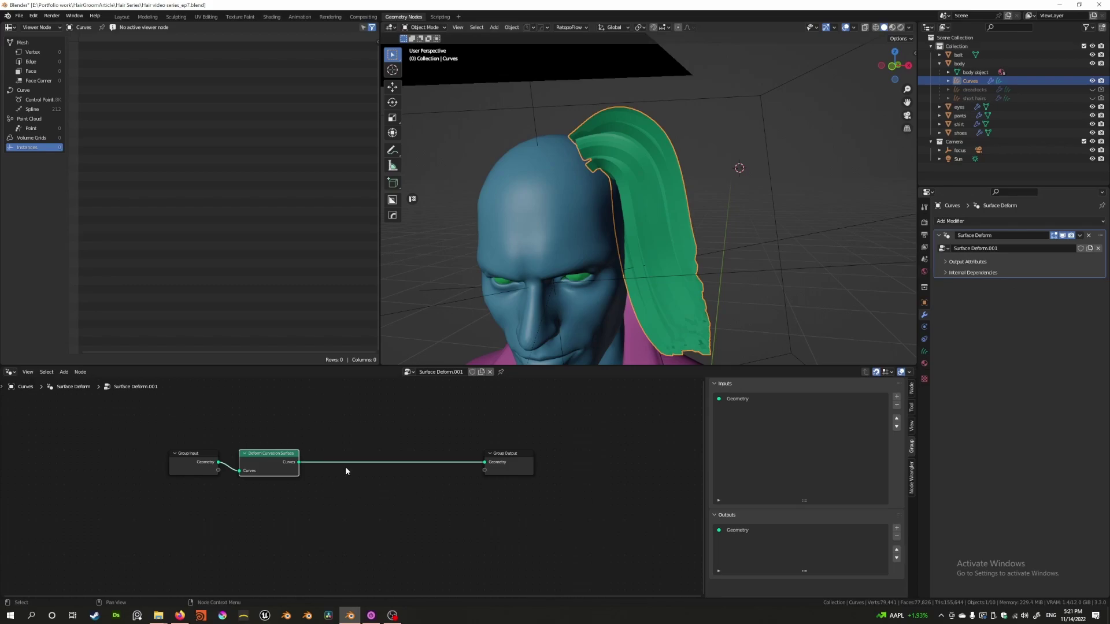
drag(527, 462, 668, 462)
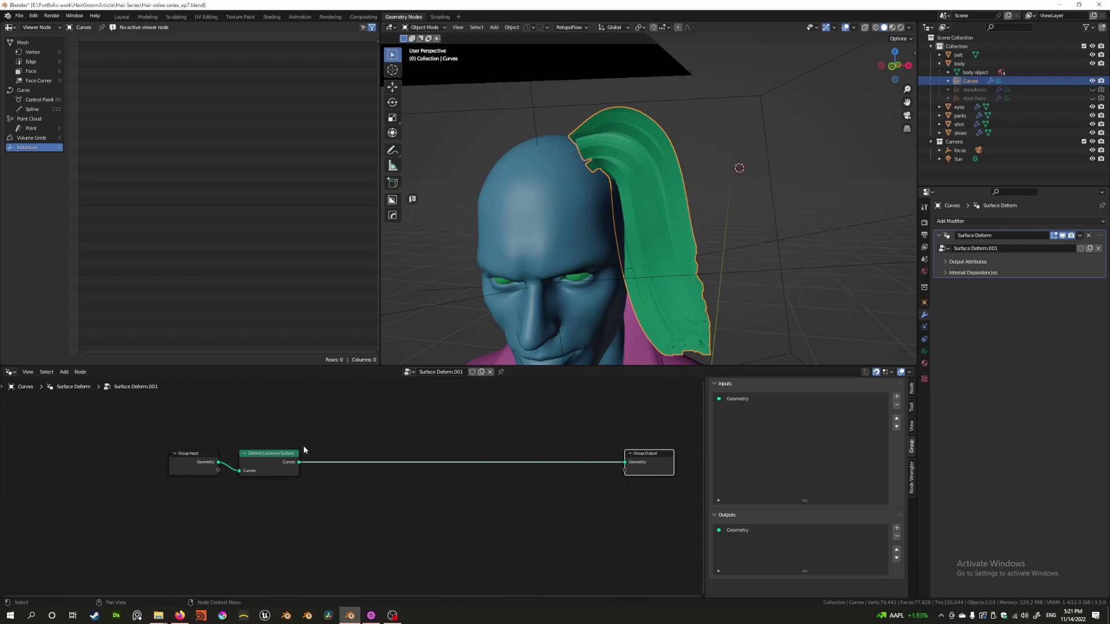
Step: Collapse the Surface Deform modifier of the hair curves
click(939, 236)
click(939, 236)
click(939, 236)
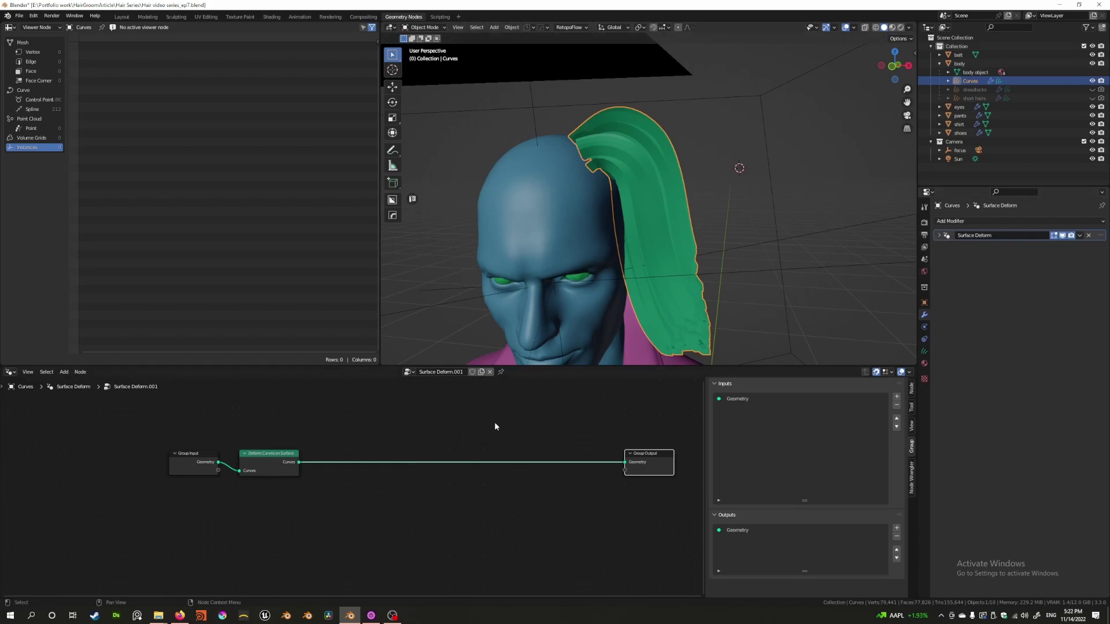
click(939, 237)
click(939, 237)
middle_drag(578, 193, 631, 199)
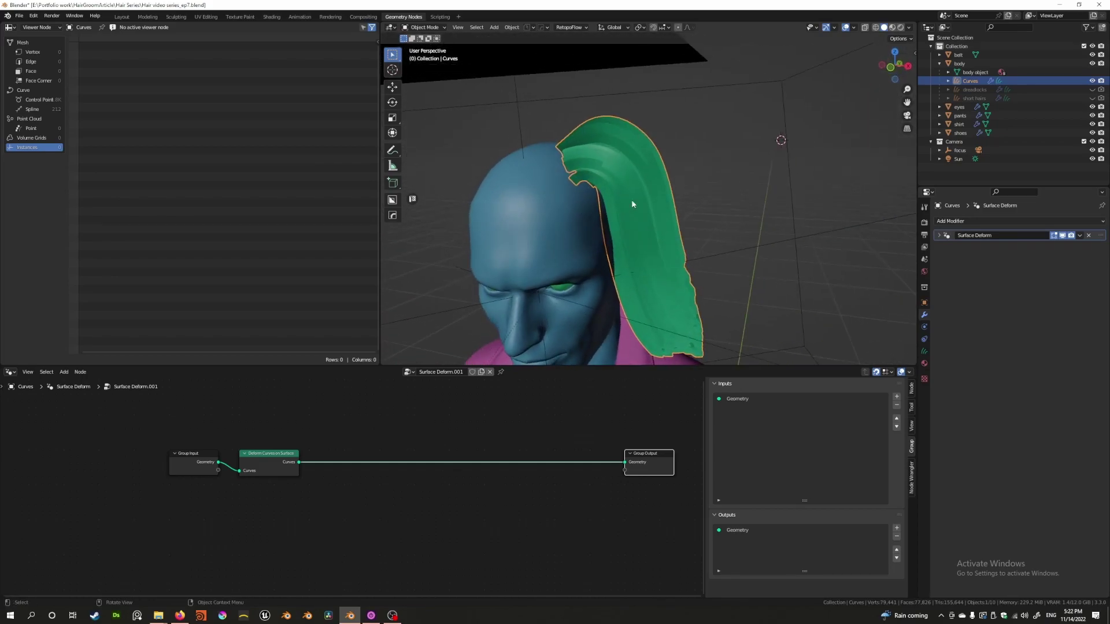
Step: Add a Geometry Nodes modifier to the hair curves below the Surface Deform modifier
click(957, 222)
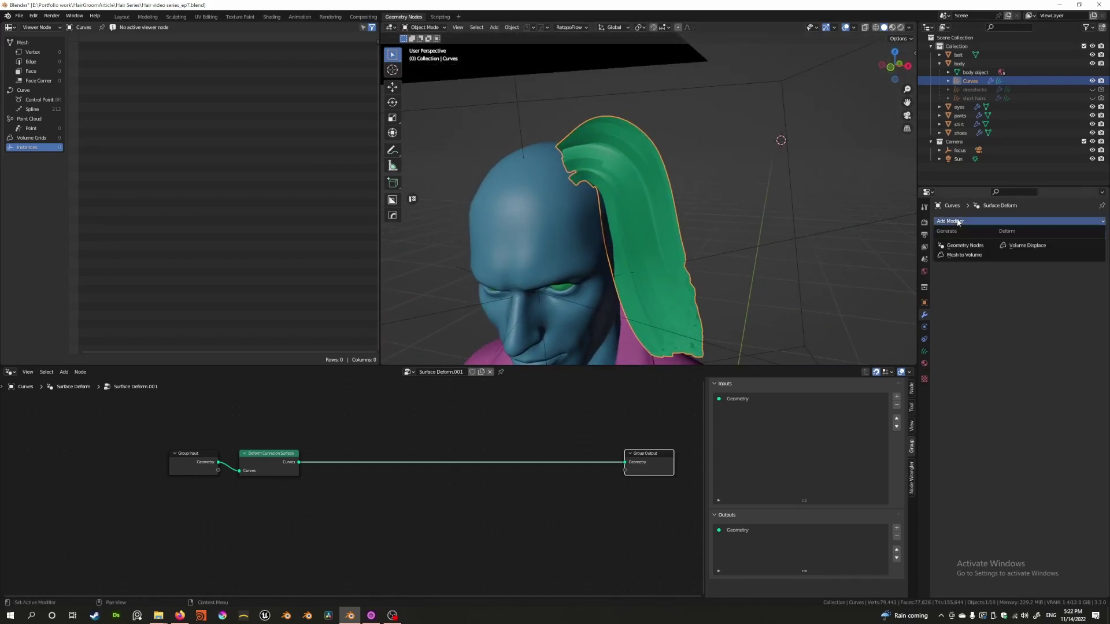
click(948, 223)
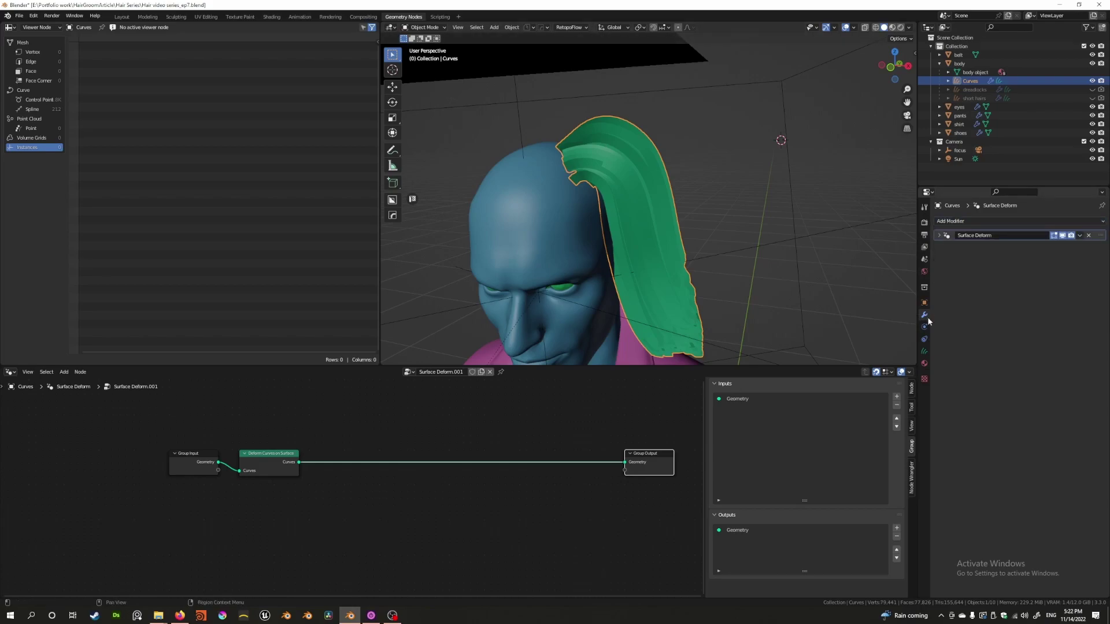
click(974, 226)
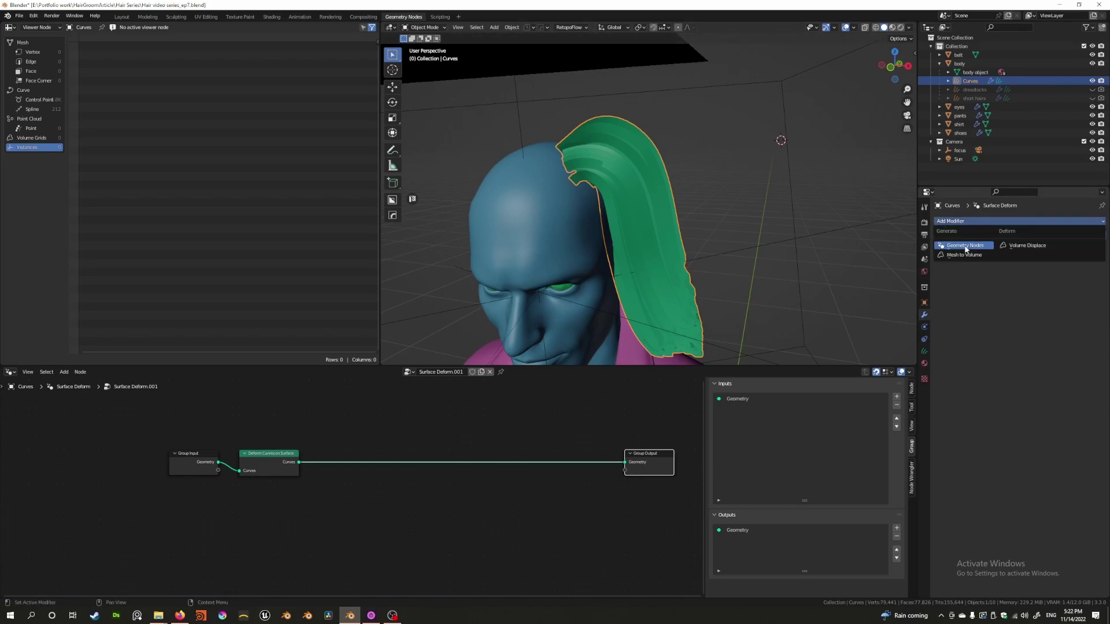
click(966, 248)
Step: Rename the added Geometry Nodes modifier to "set hair radius"
double_click(979, 247)
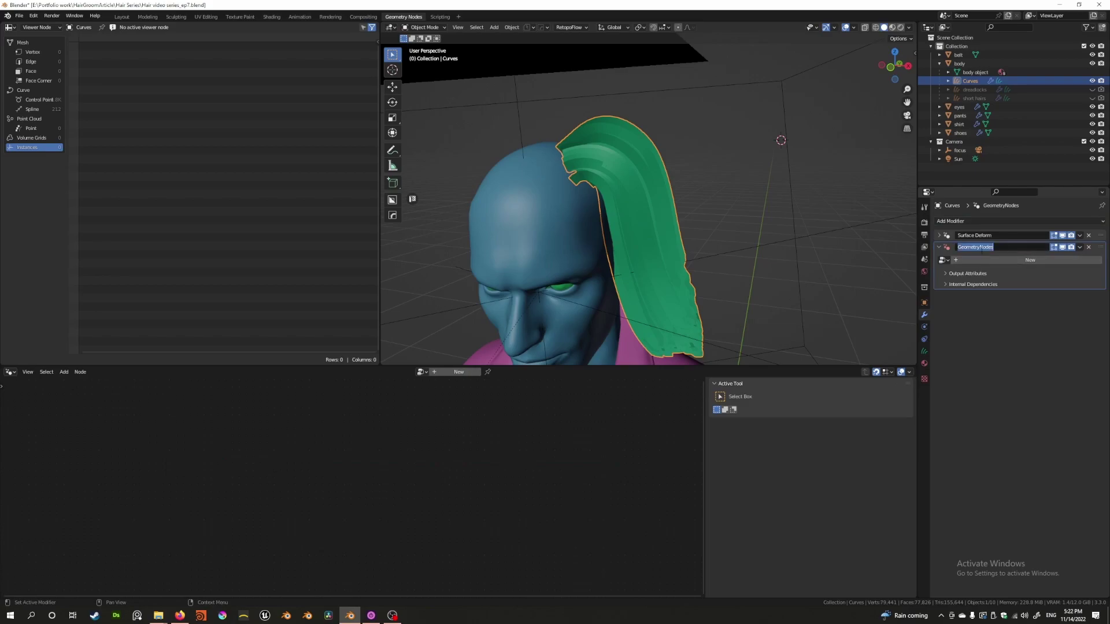
text(set curve radius)
key(ctrl+Left)
key(ctrl+shift+Left)
text(hair)
key(Return)
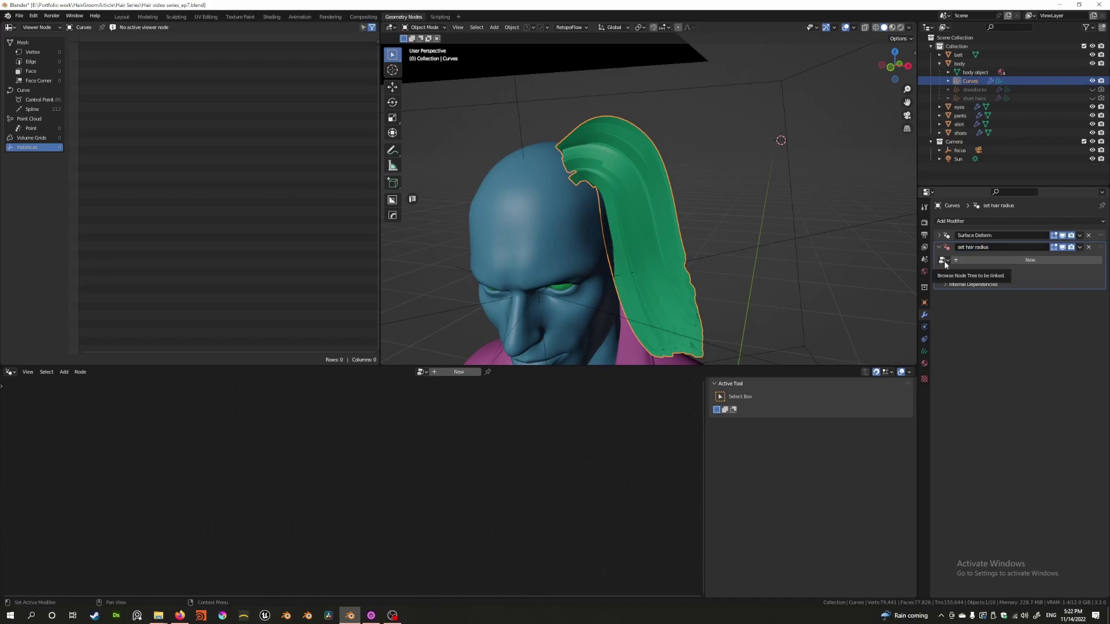
Step: Create a new node tree for the "set hair radius" modifier and name it "set hair radius example"
click(944, 261)
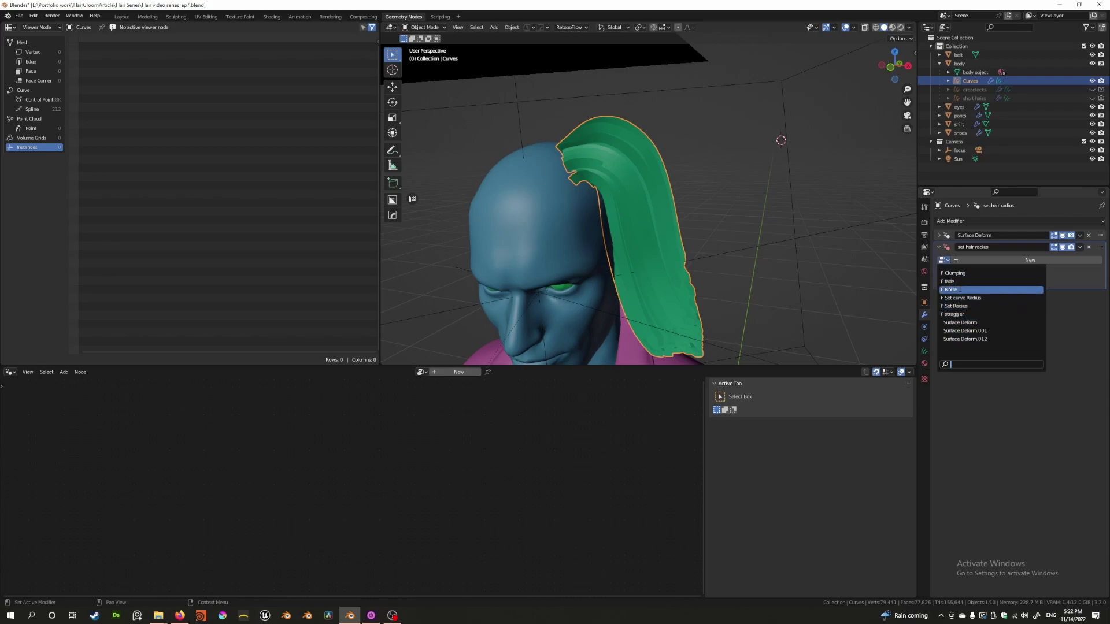
click(955, 256)
key(ctrl+s)
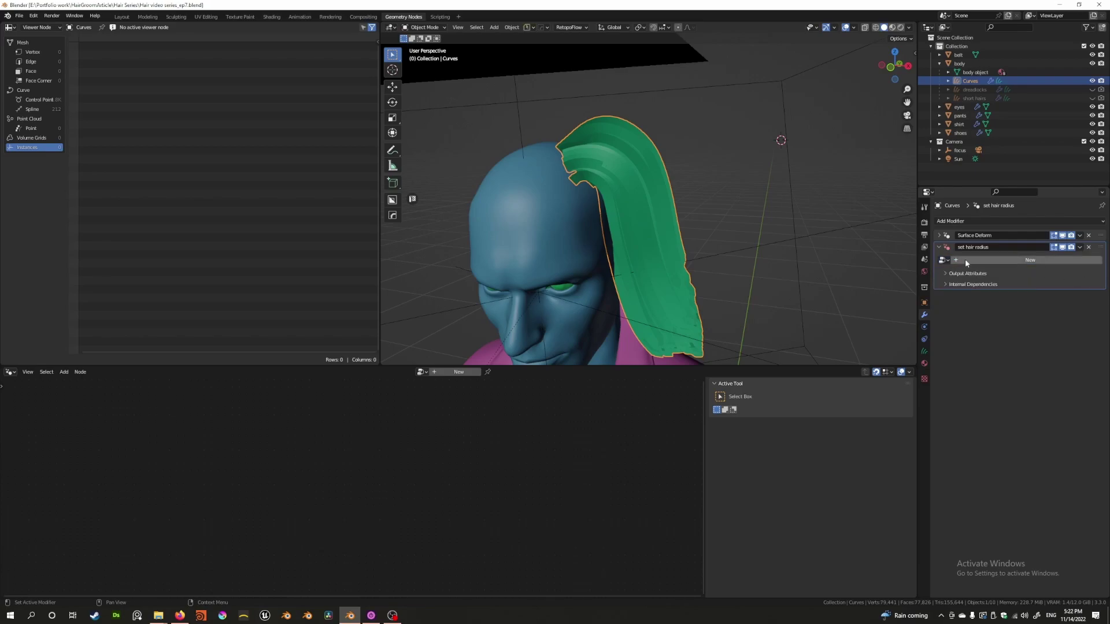
click(962, 259)
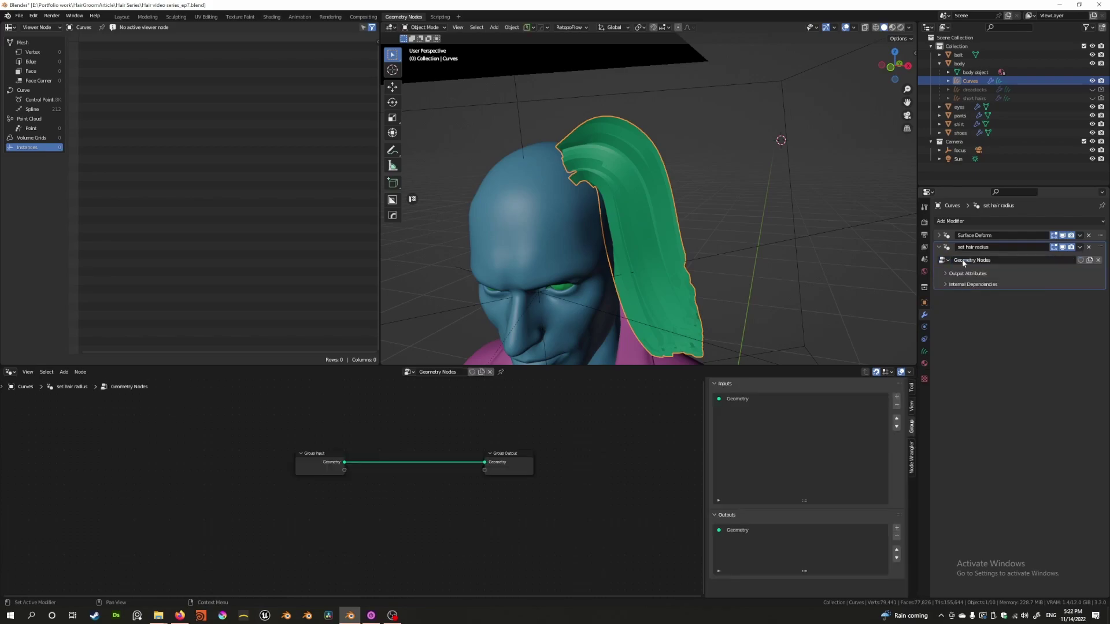
double_click(442, 372)
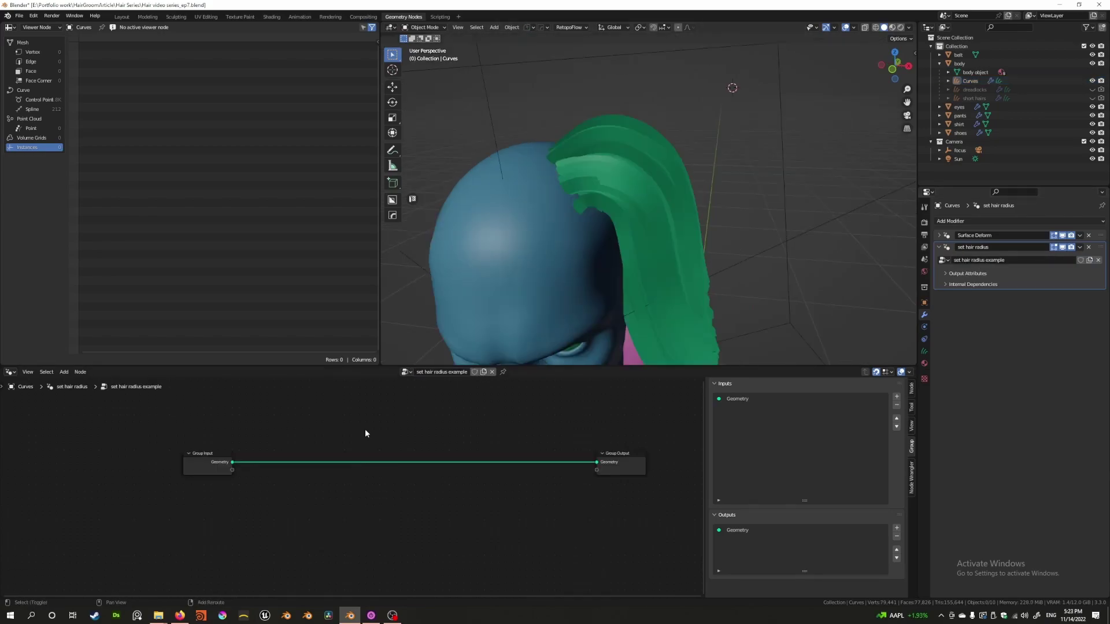
Step: Insert a Set Curve Radius node on the link between Group Input and Group Output
key(shift+a)
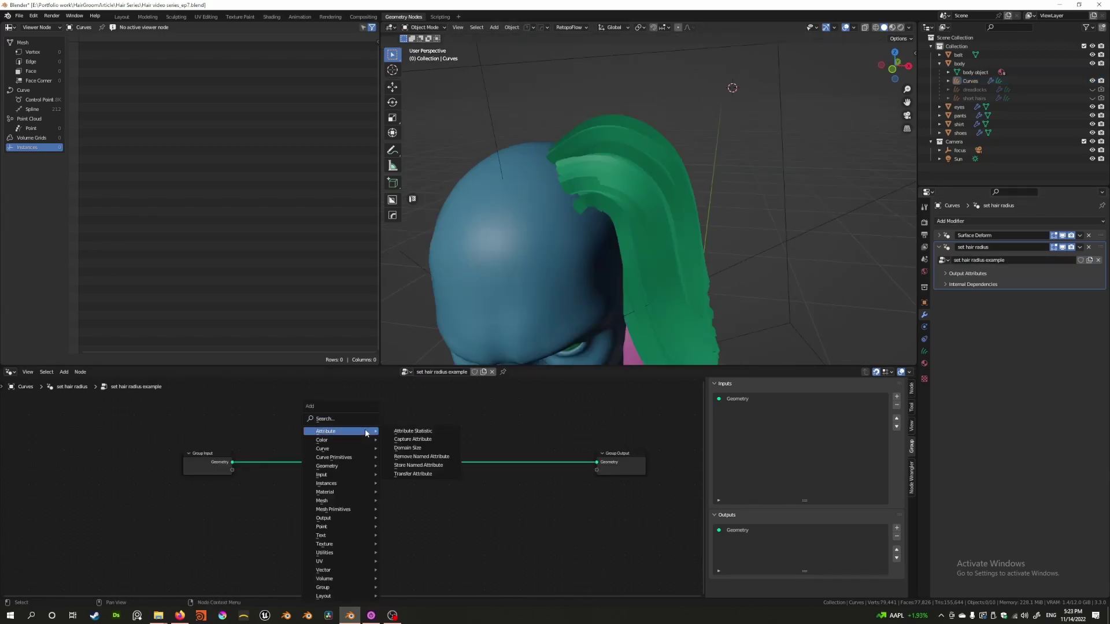
mouse_move(364, 449)
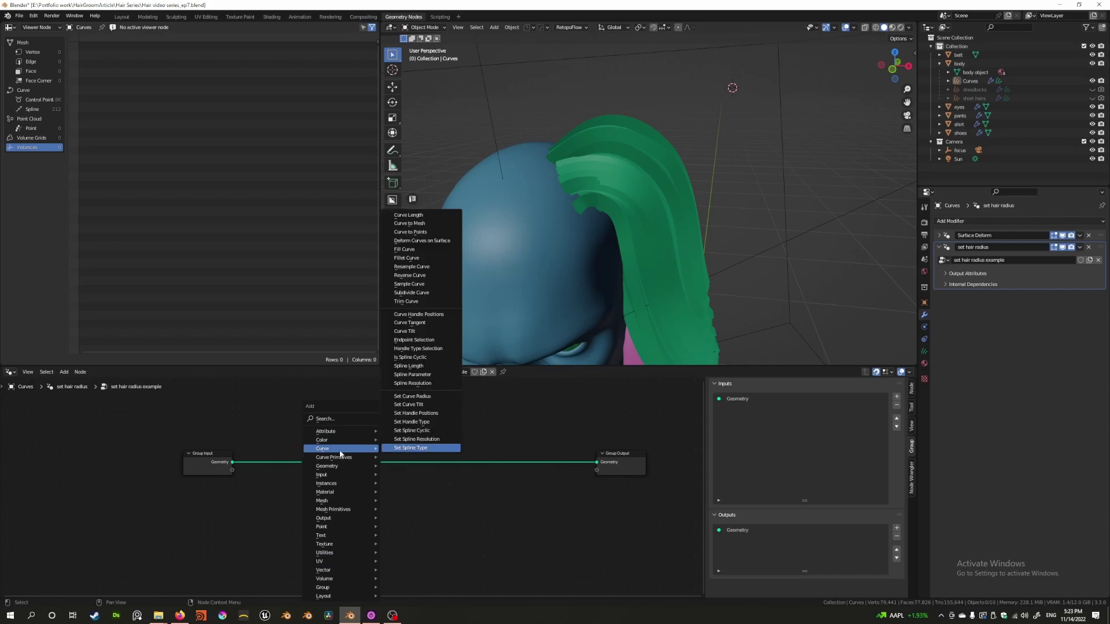
click(414, 398)
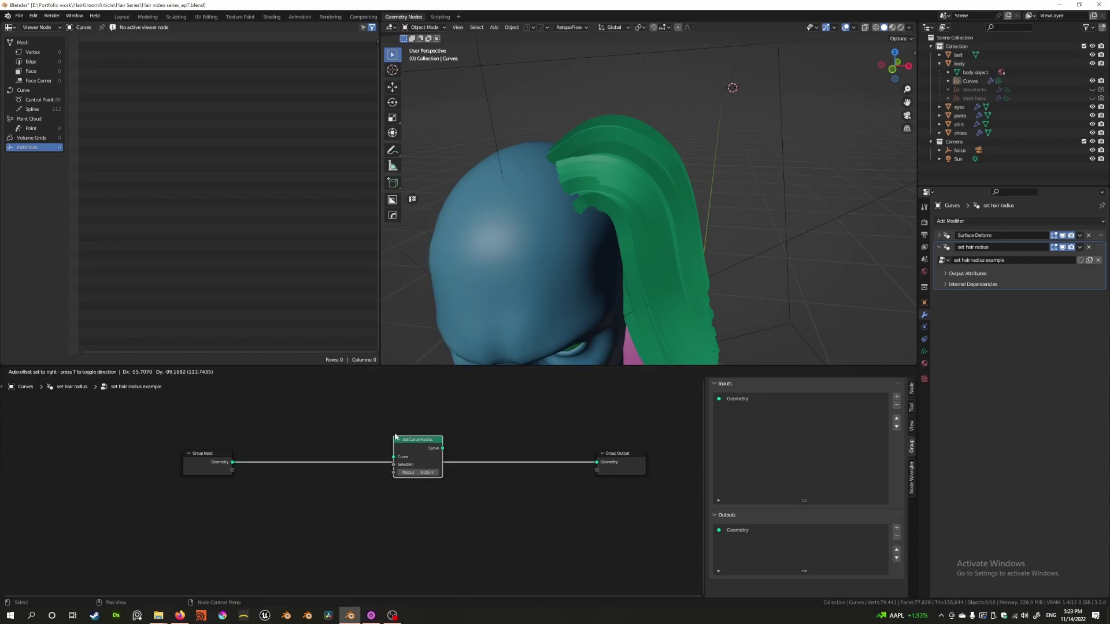
click(390, 441)
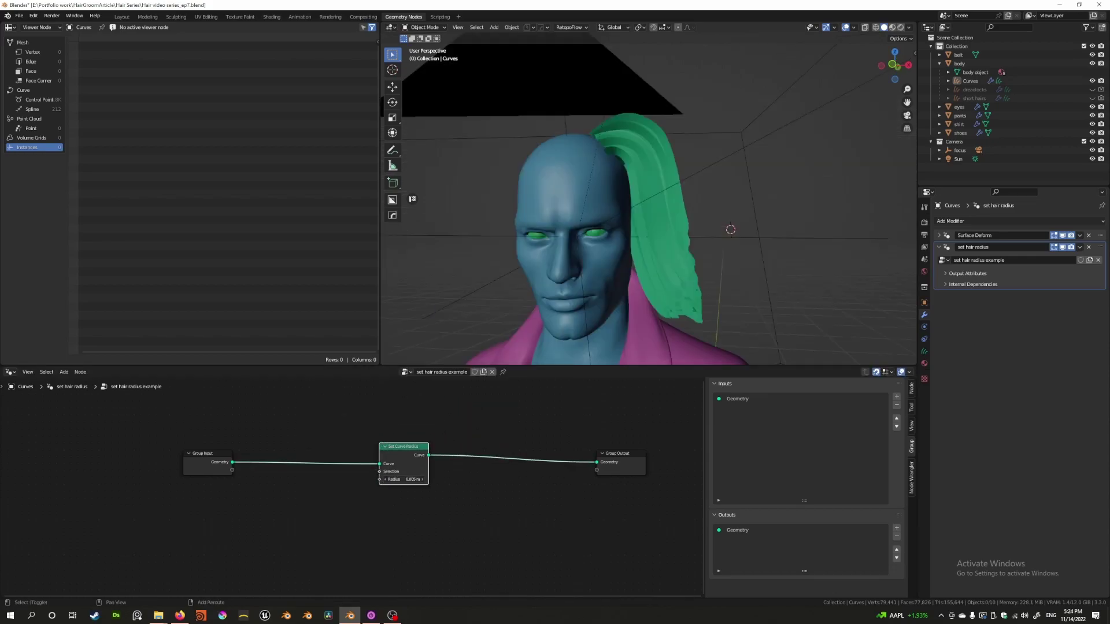
Step: Try larger and zero radii on the Set Curve Radius node, and set the radius to 0.005 m
drag(404, 479, 422, 479)
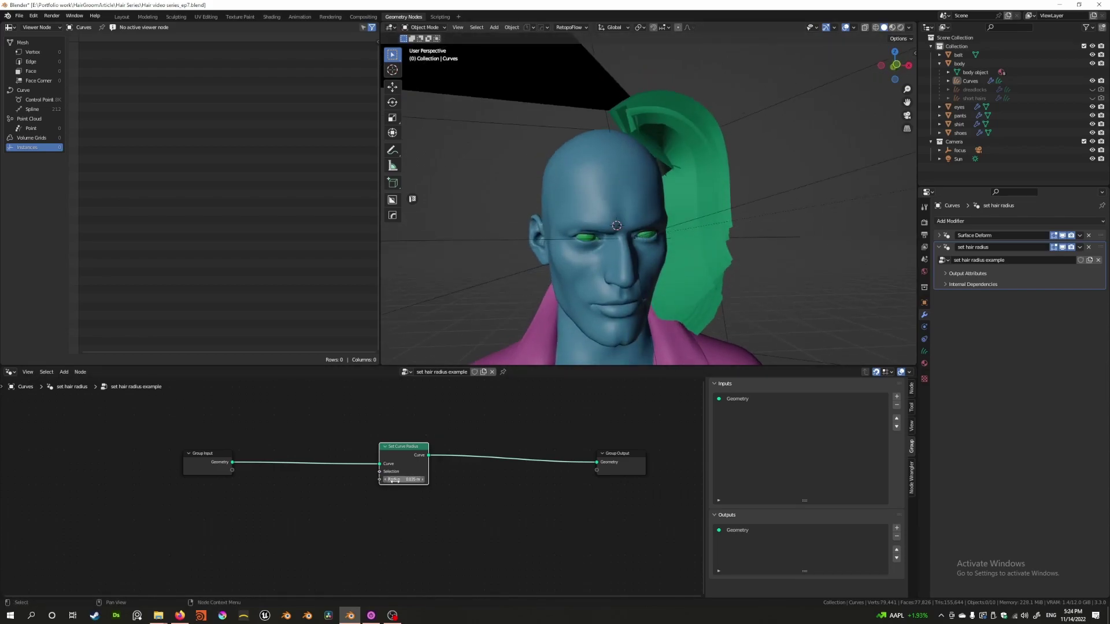
mouse_move(394, 481)
mouse_down()
mouse_move(430, 479)
mouse_move(381, 480)
mouse_move(401, 487)
mouse_up()
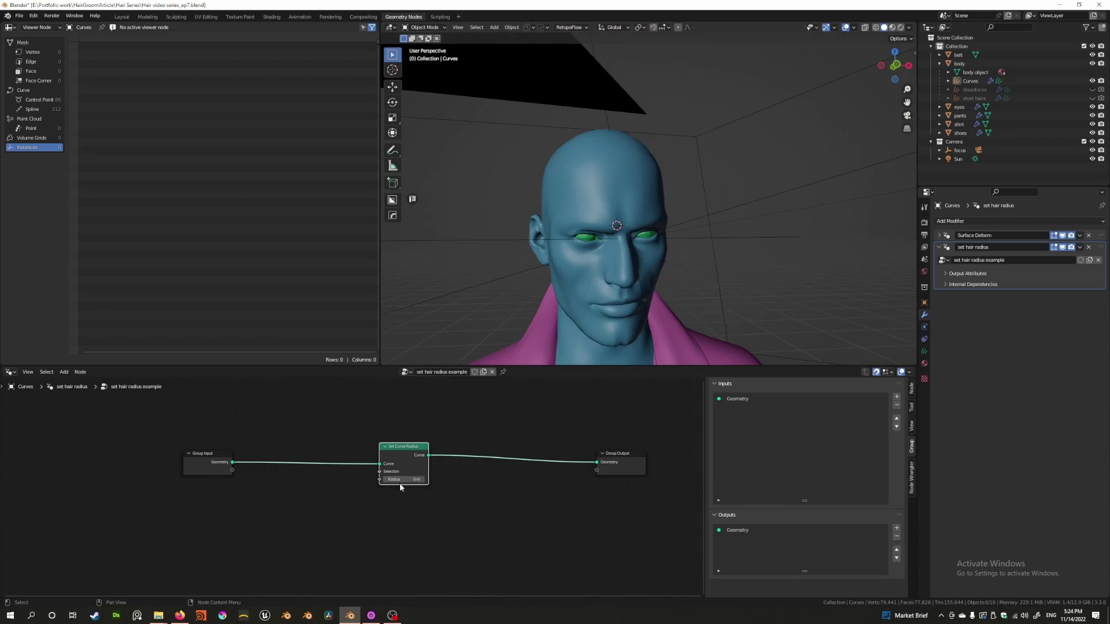
click(400, 484)
text(0.005)
key(Return)
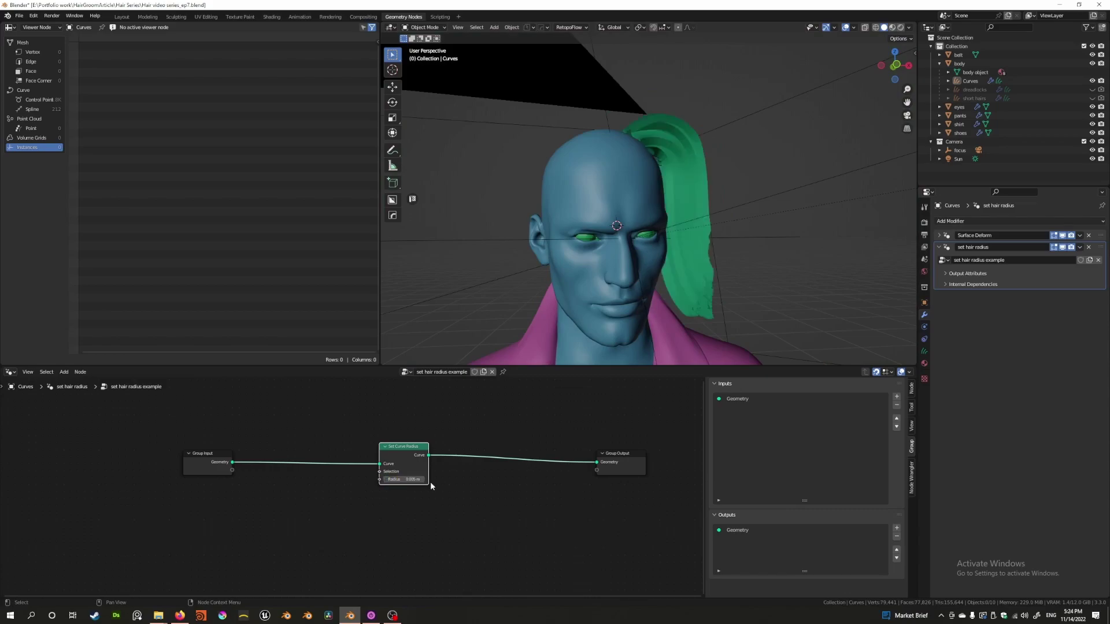
Step: Set the Set Curve Radius node's radius to 0.001 m and inspect the hair strands up close
click(409, 481)
text(0.001)
key(Return)
scroll(595, 241, up, 5)
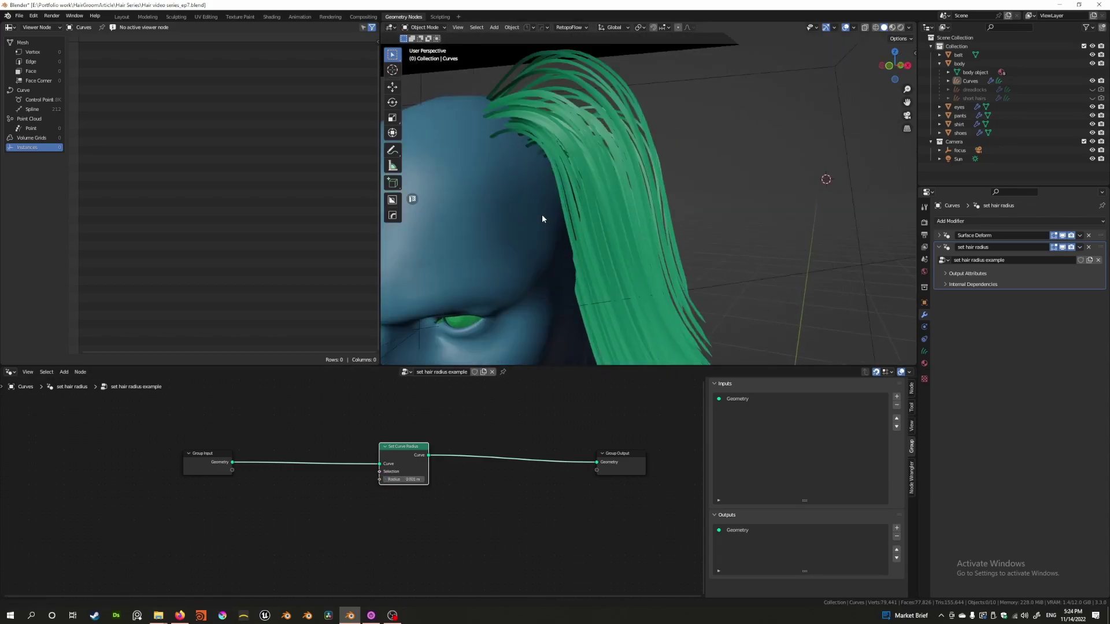
middle_drag(543, 218, 559, 281)
Step: Set the Set Curve Radius node's radius to 0.0001 m
click(403, 479)
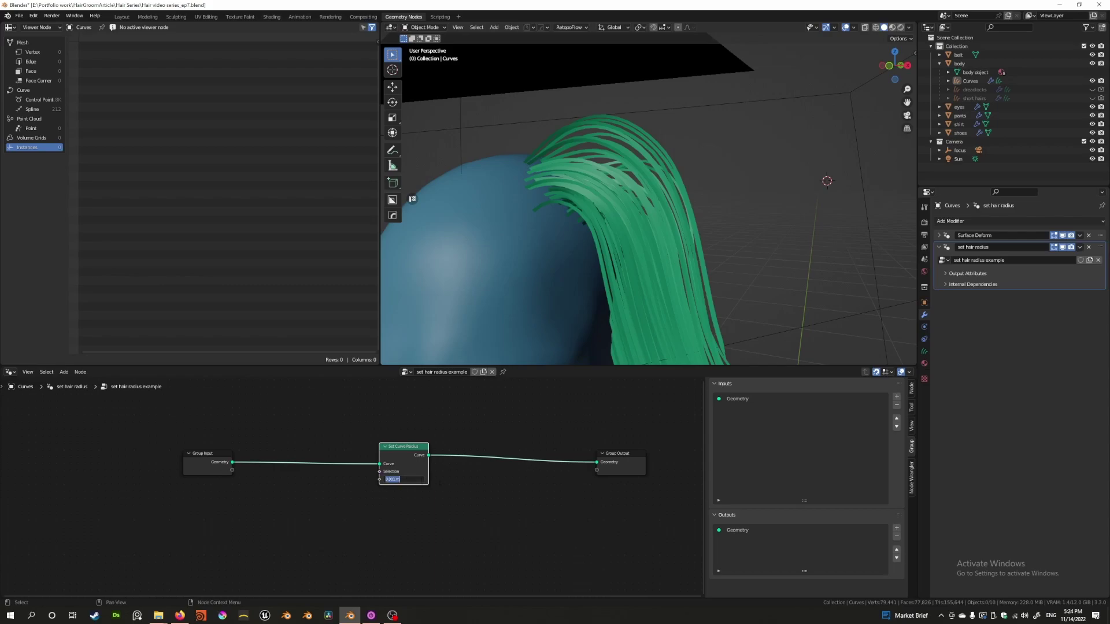
text(0)
key(Return)
scroll(502, 254, down, 5)
middle_drag(612, 270, 622, 247)
scroll(603, 274, up, 5)
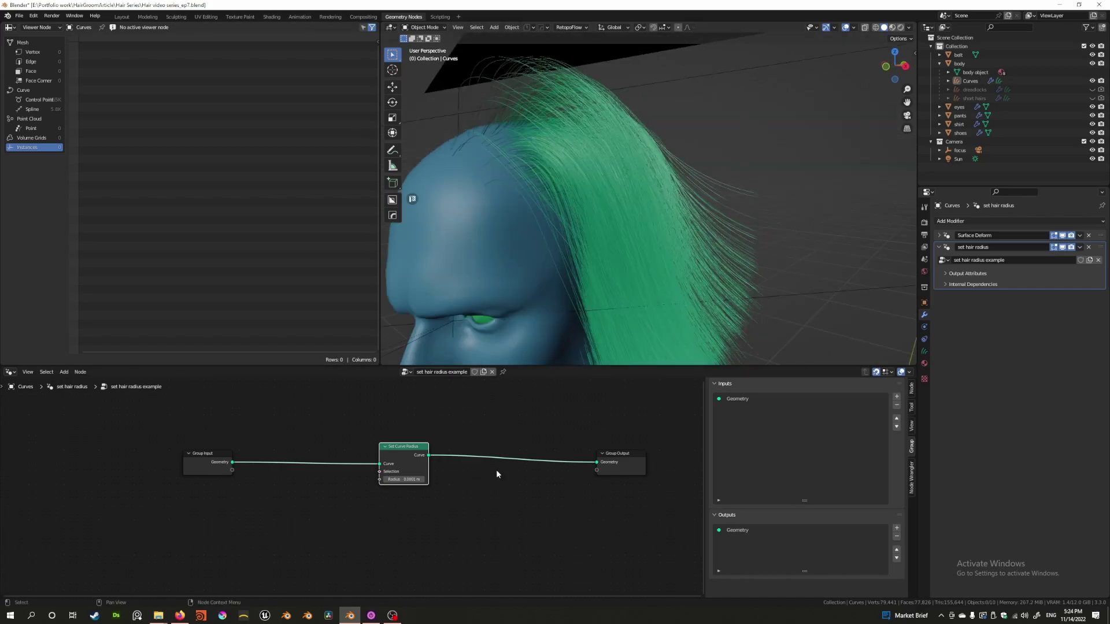
Step: Move the Set Curve Radius node close to the Group Output node and inspect the thin hair around the head
drag(399, 447, 505, 453)
middle_drag(586, 227, 610, 217)
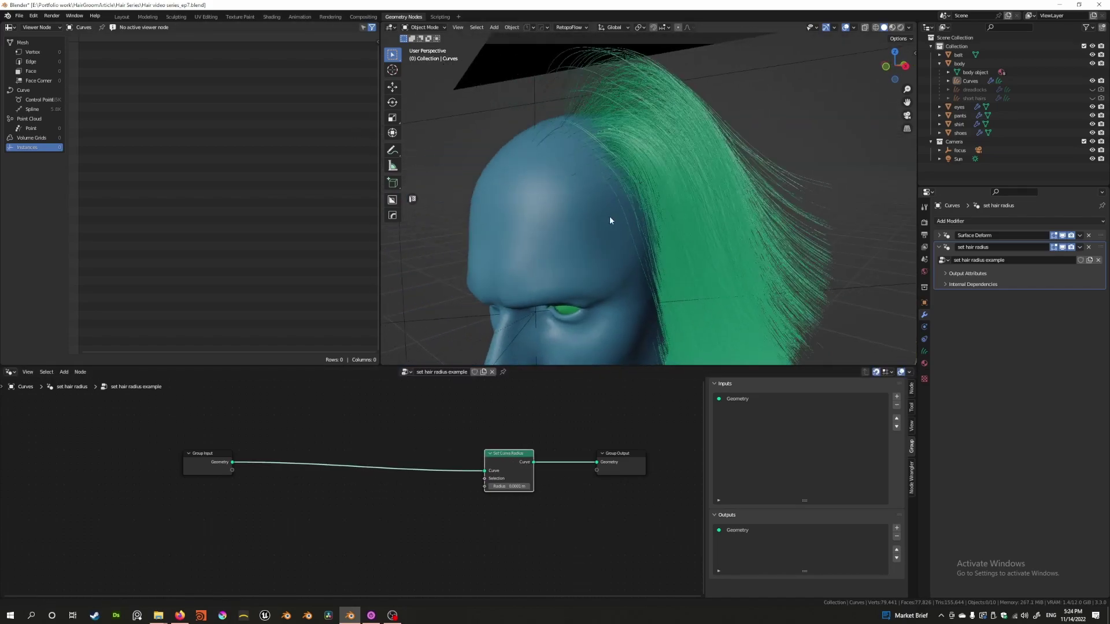
scroll(608, 223, down, 2)
middle_drag(595, 283, 623, 285)
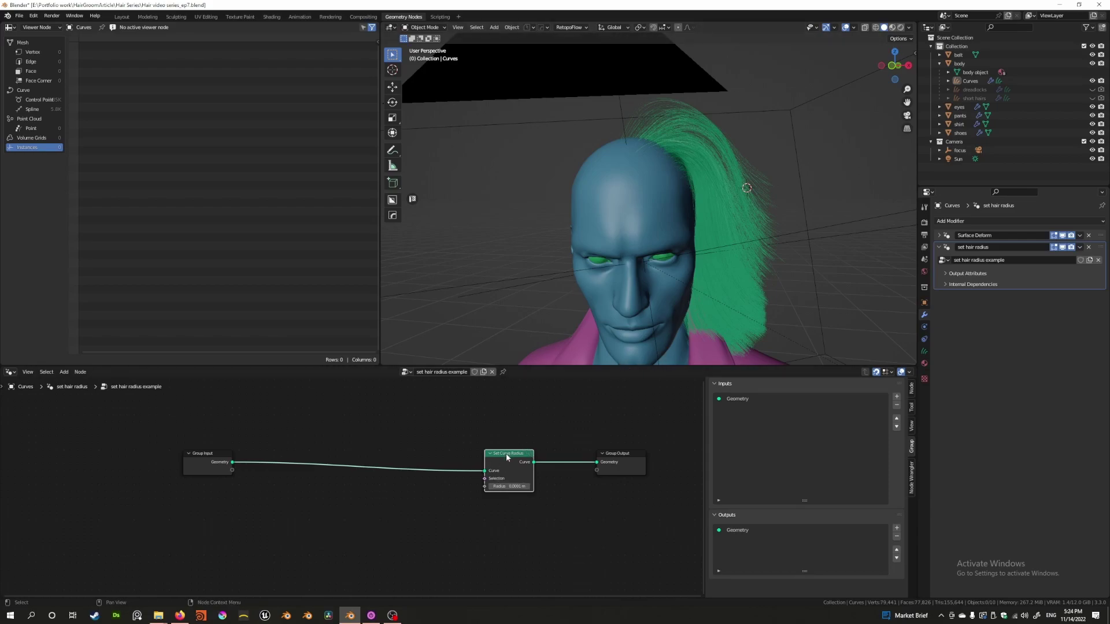
mouse_move(506, 458)
mouse_down()
mouse_move(475, 457)
mouse_move(567, 457)
mouse_move(508, 458)
mouse_up()
middle_drag(784, 288, 659, 295)
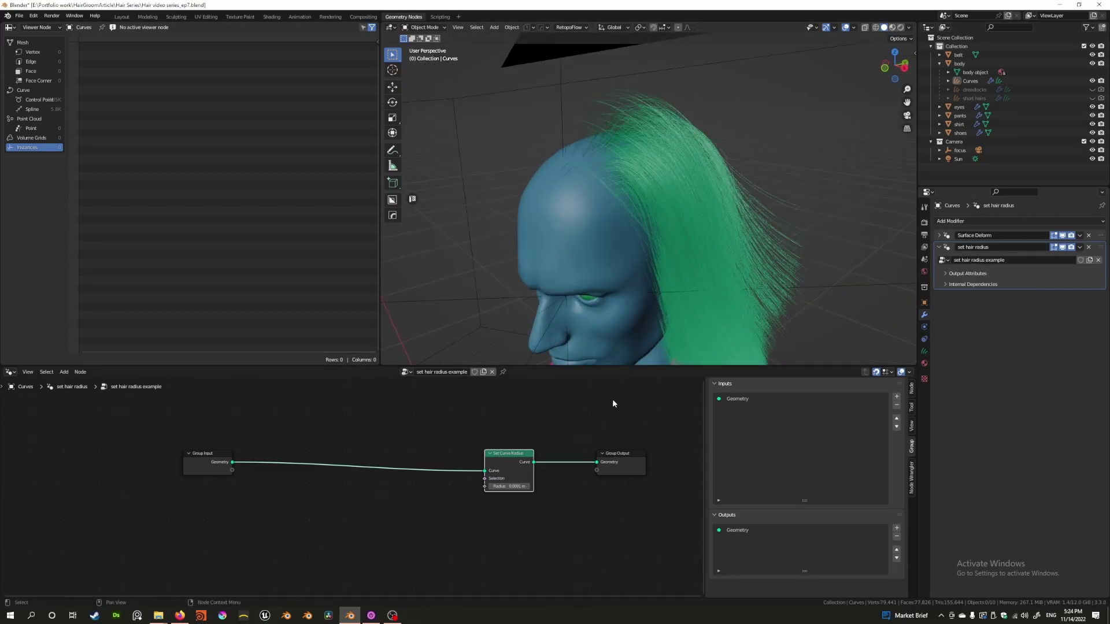
Step: Link the Set Curve Radius node's Radius to the Group Input node to expose it as a modifier setting
middle_drag(402, 441, 448, 427)
drag(246, 452, 246, 463)
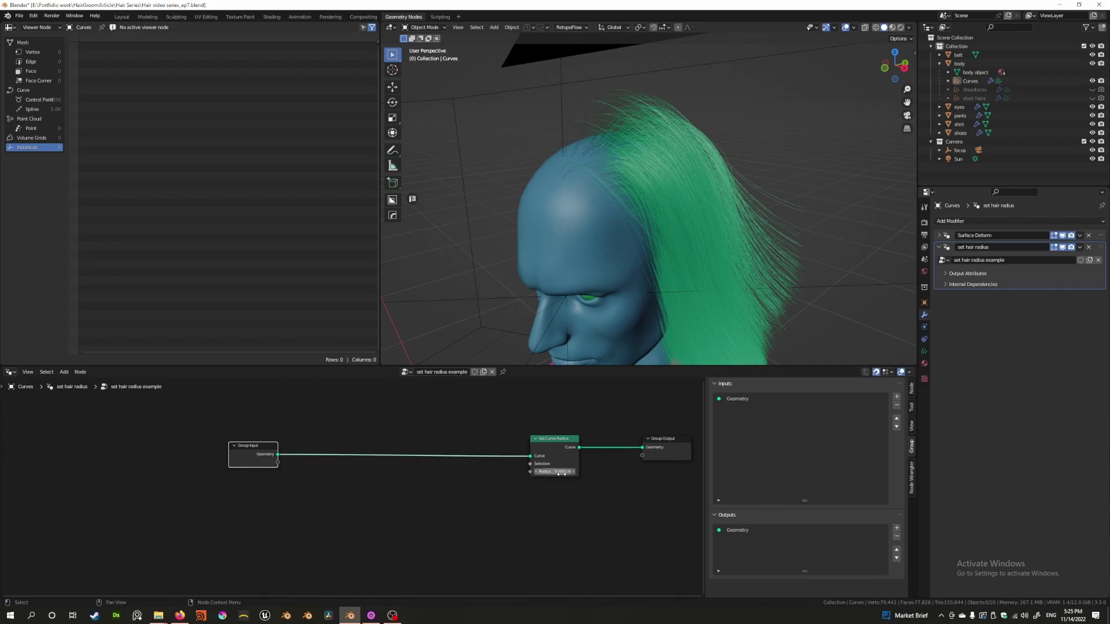
drag(528, 470, 278, 463)
click(244, 453)
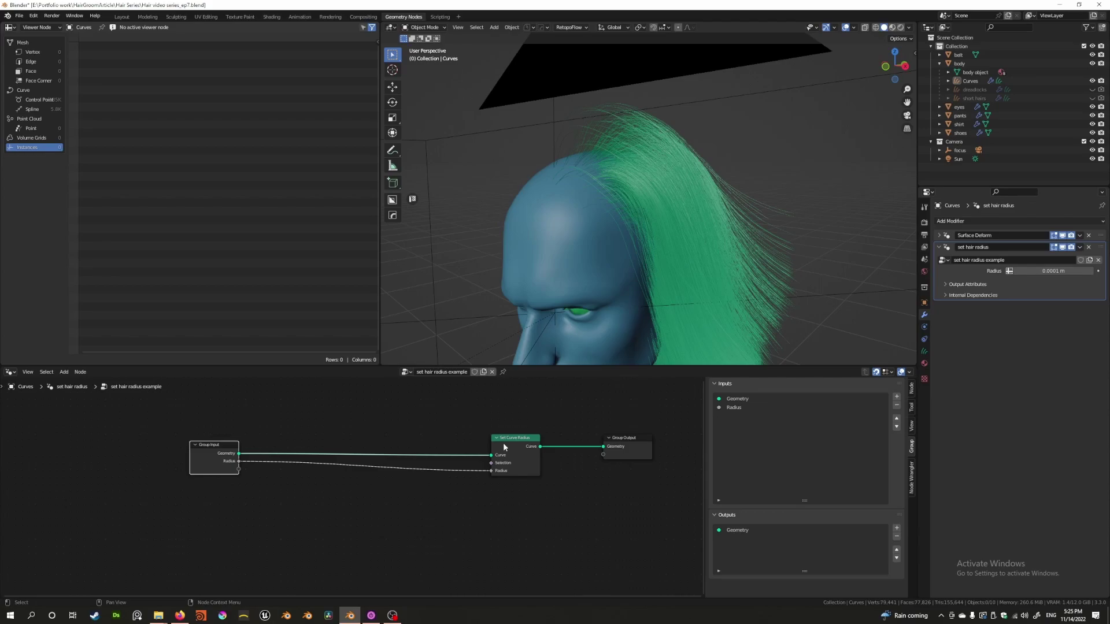
Step: Select the group's Radius input and review its type, name, default value and limits
drag(504, 447, 538, 447)
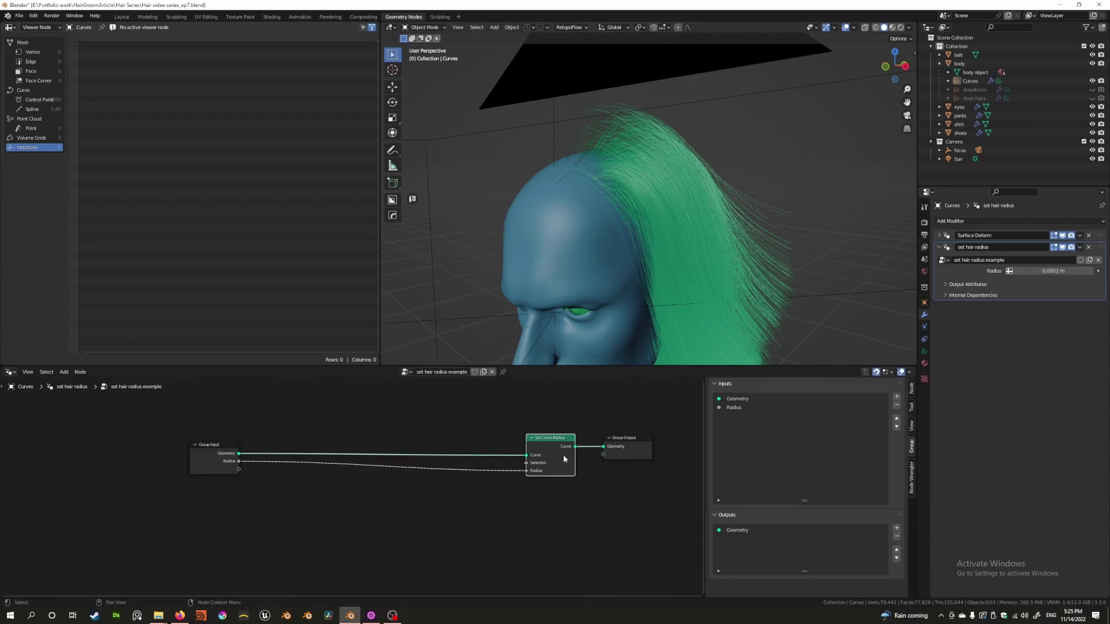
click(742, 408)
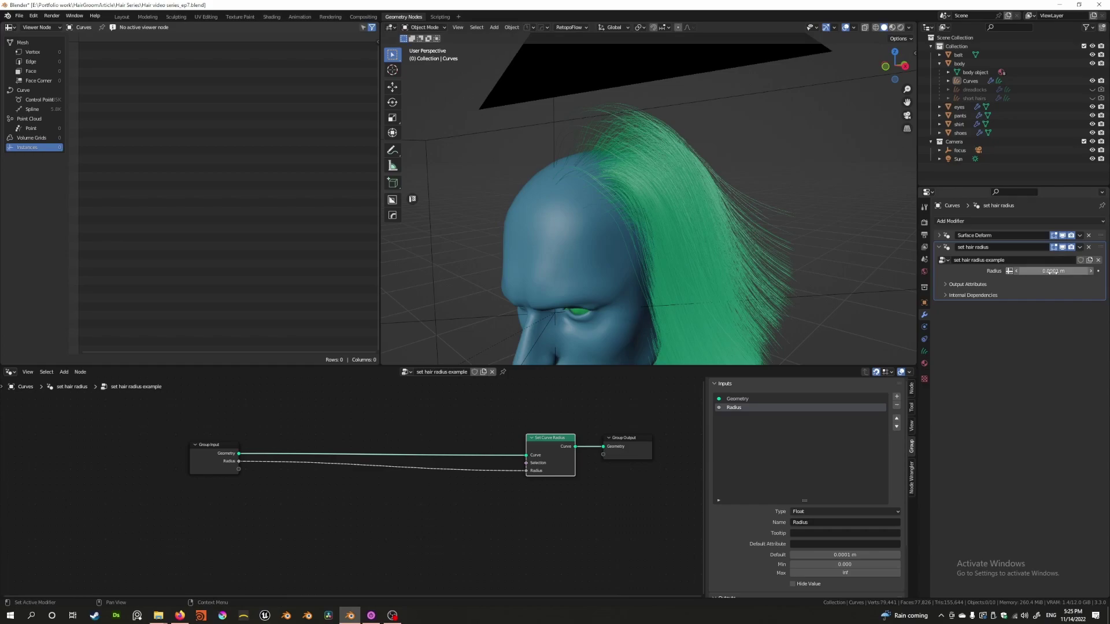
middle_drag(628, 212, 584, 194)
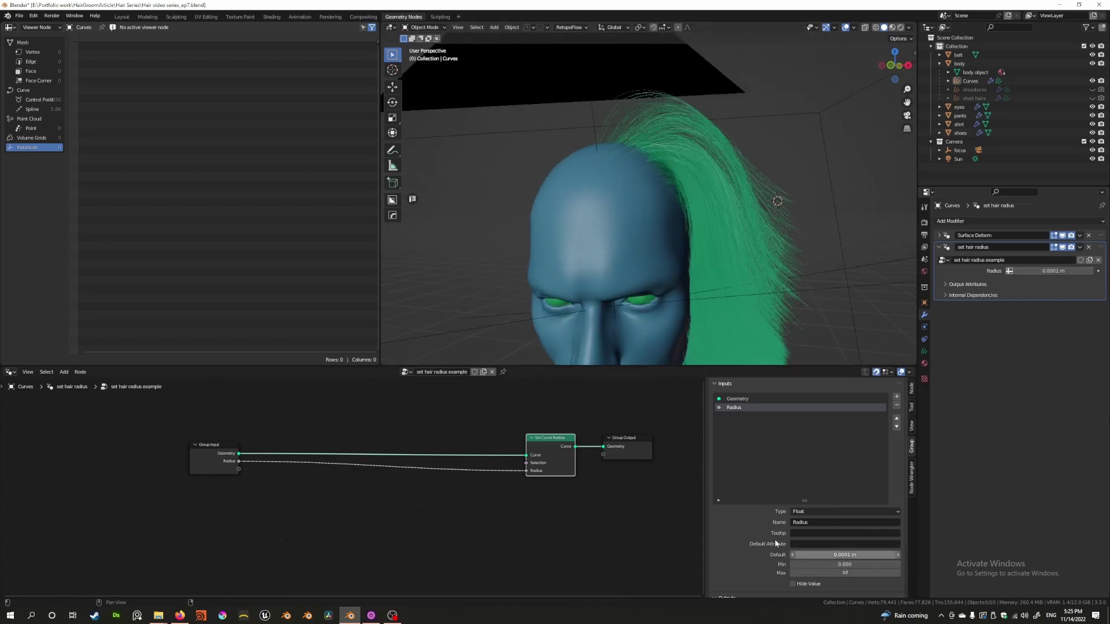
scroll(752, 535, down, 2)
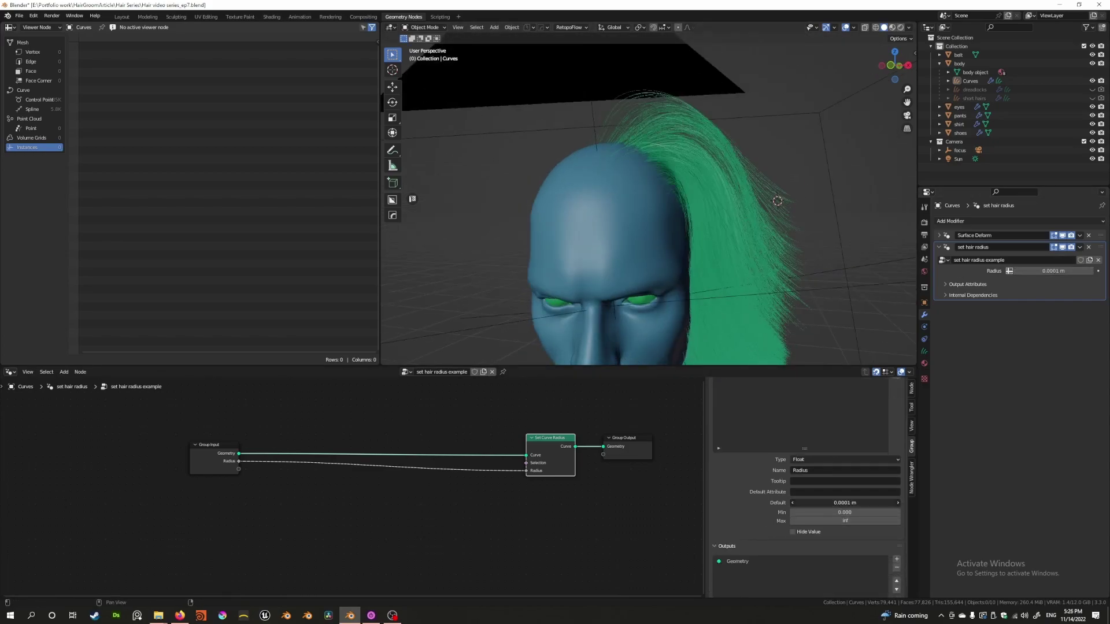
click(844, 503)
key(ctrl+c)
key(Return)
scroll(788, 439, up, 2)
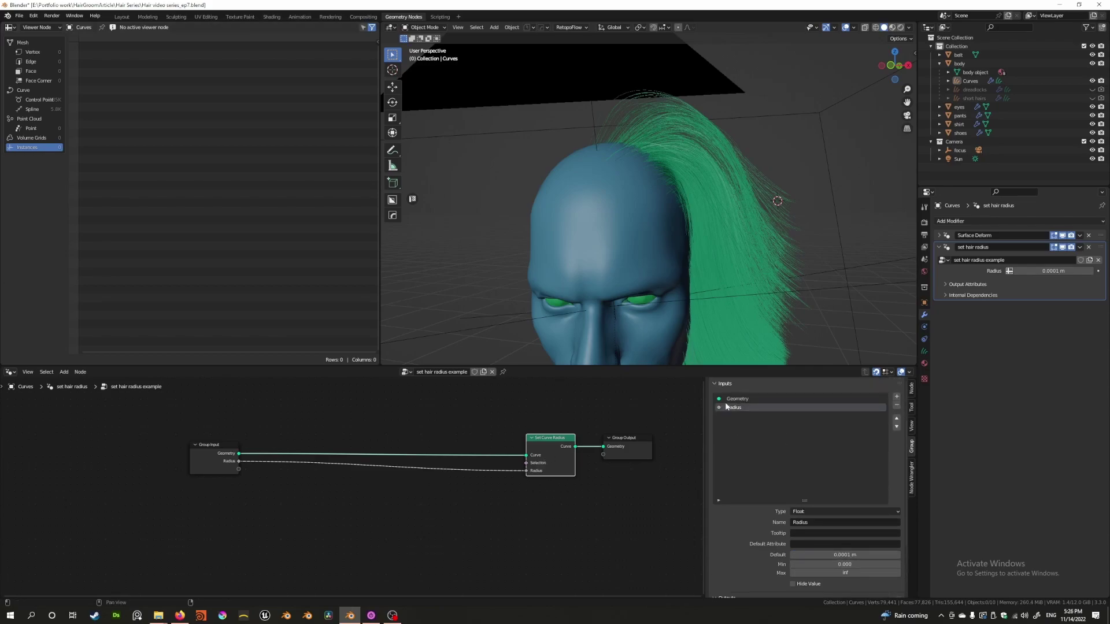
key(n)
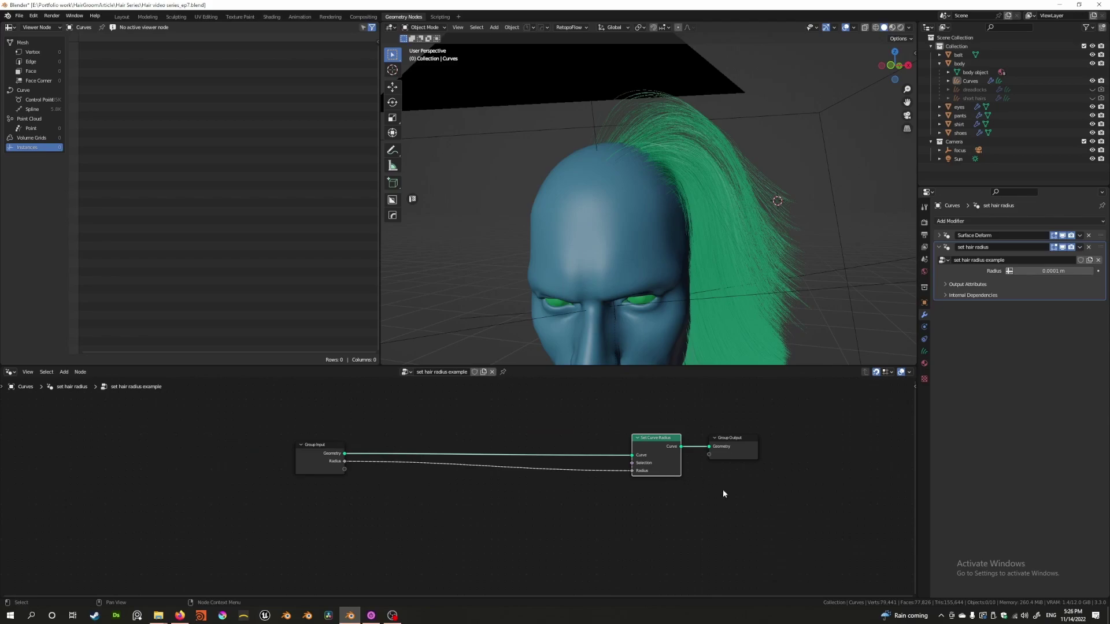
key(n)
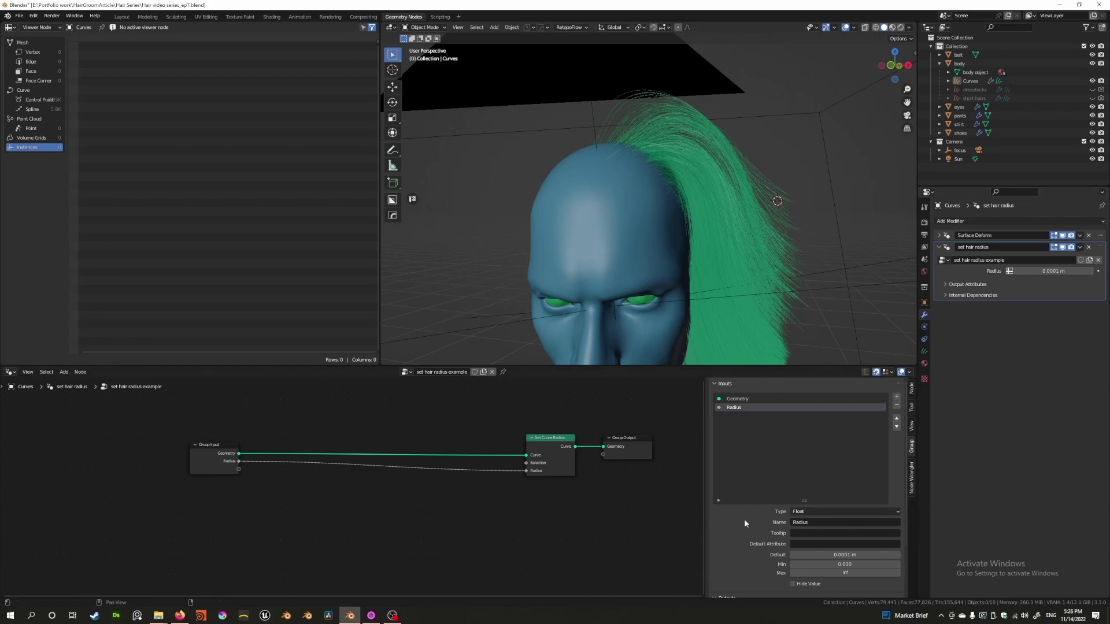
Step: Give the group's Radius input the tooltip "this sets the radius of the hair"
click(733, 398)
click(735, 408)
click(812, 521)
click(744, 550)
scroll(745, 550, down, 2)
click(793, 498)
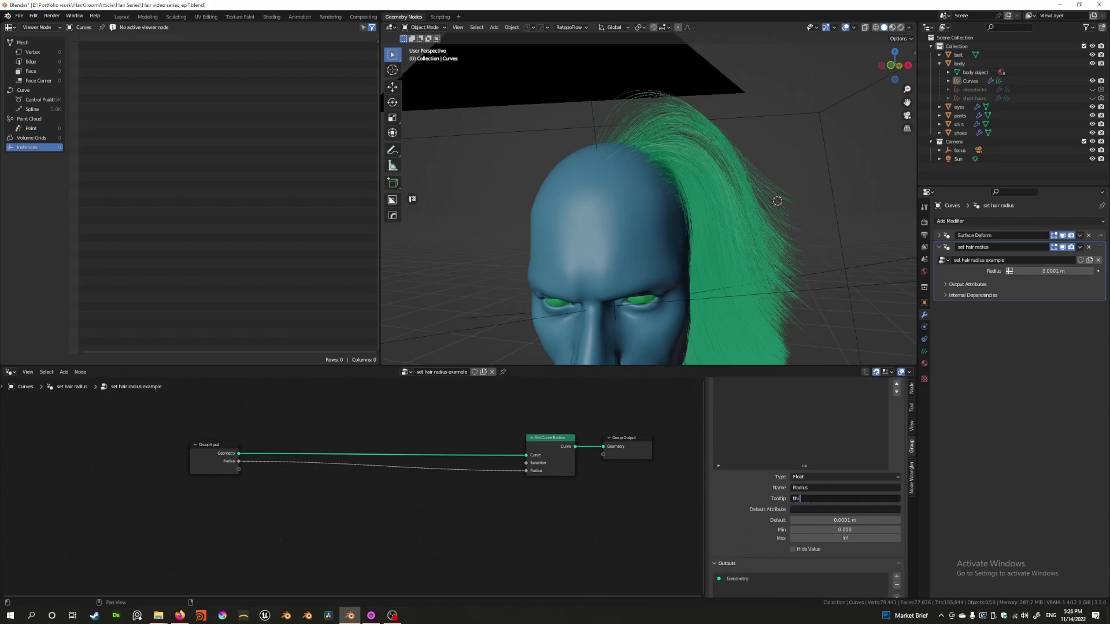
text(this sets the radius of the hair)
key(Return)
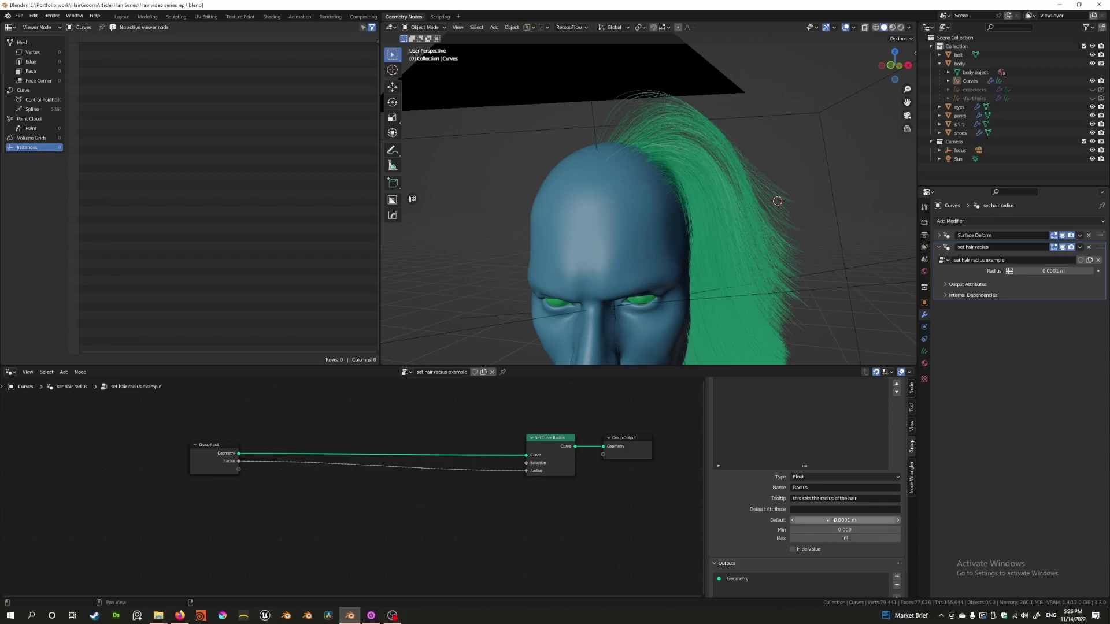
Step: Set the group Radius input's maximum to 0.001, keeping its minimum at 0.000
click(815, 529)
key(ctrl+v)
key(Return)
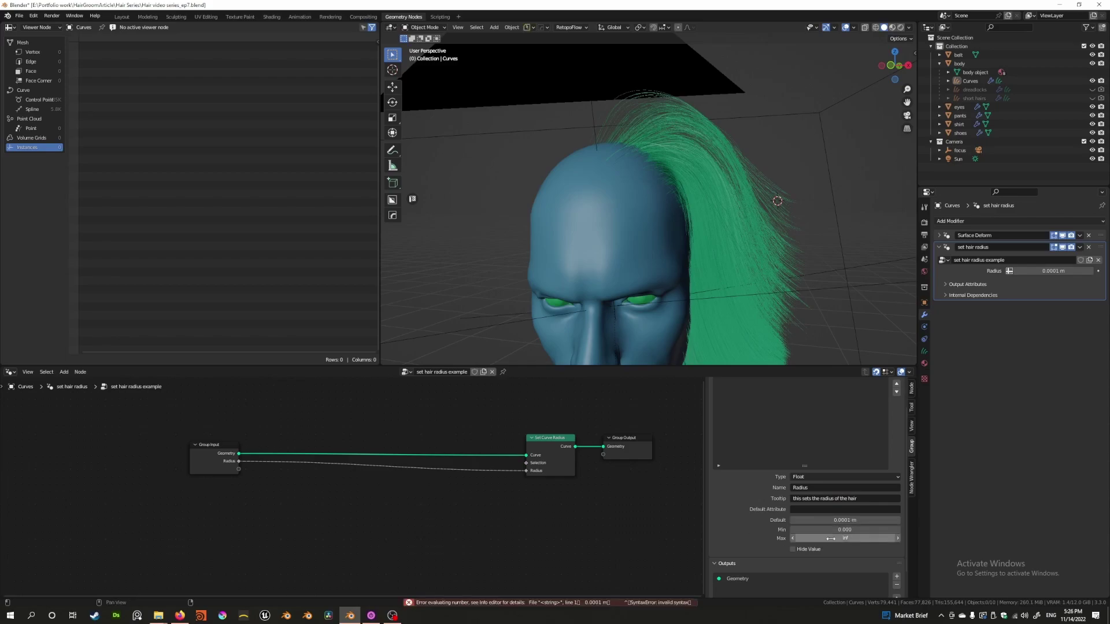
click(867, 538)
key(ctrl+v)
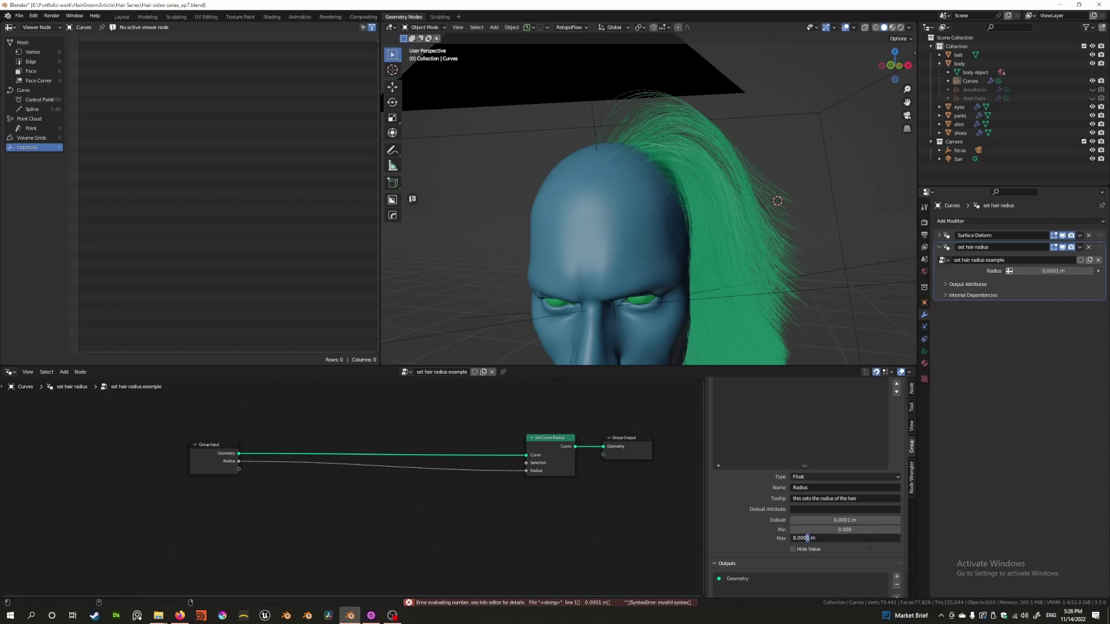
key(Return)
scroll(830, 526, down, 2)
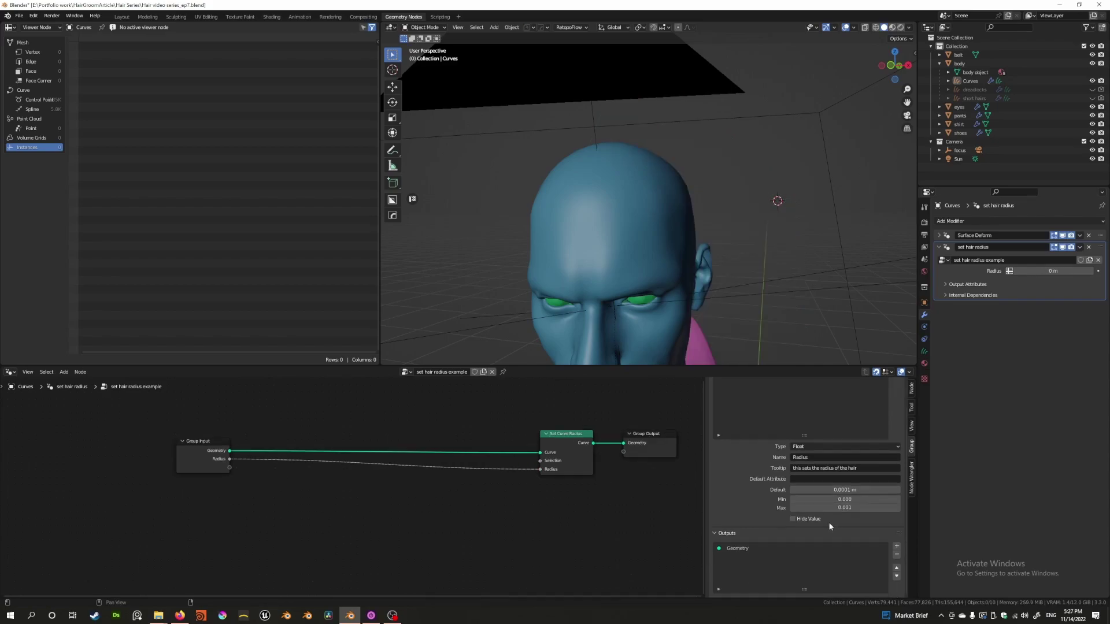
click(862, 502)
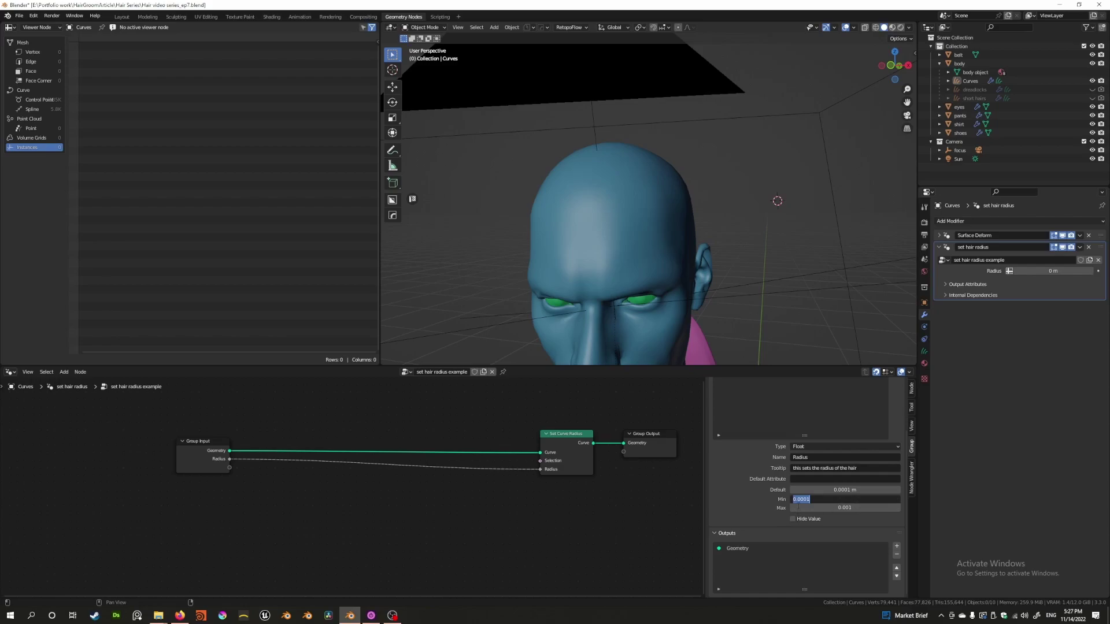
click(821, 509)
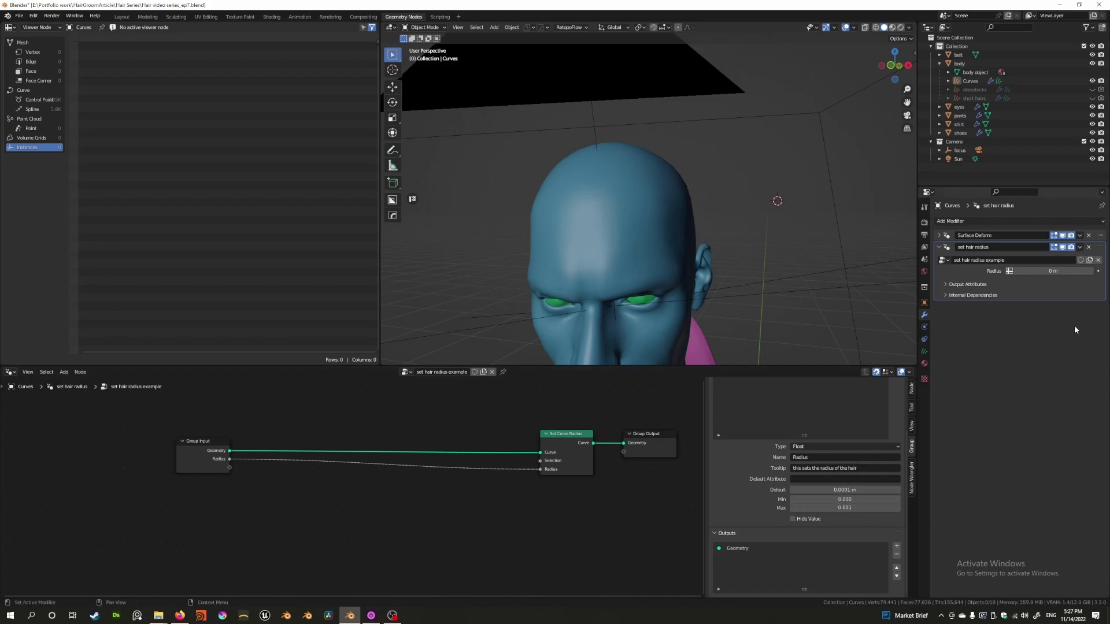
Step: Set the set hair radius modifier's Radius to 0.0001 m and inspect the hair around the head
mouse_move(1069, 273)
mouse_down()
mouse_move(1089, 272)
mouse_move(1057, 273)
mouse_up()
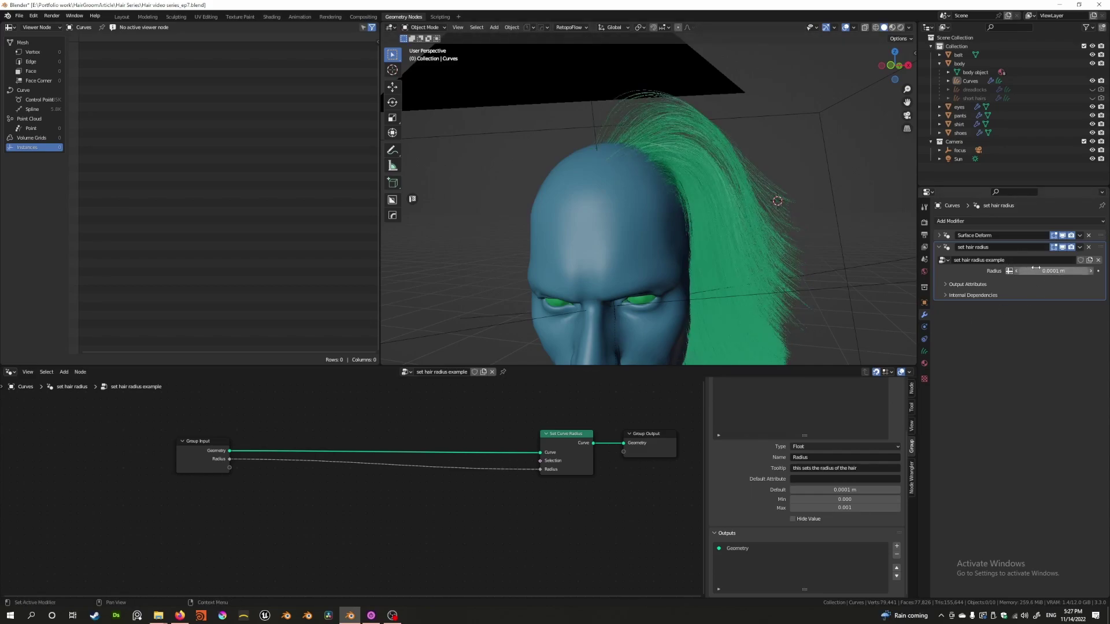
mouse_move(583, 181)
middle_down()
mouse_move(647, 184)
mouse_move(520, 191)
mouse_move(573, 197)
middle_up()
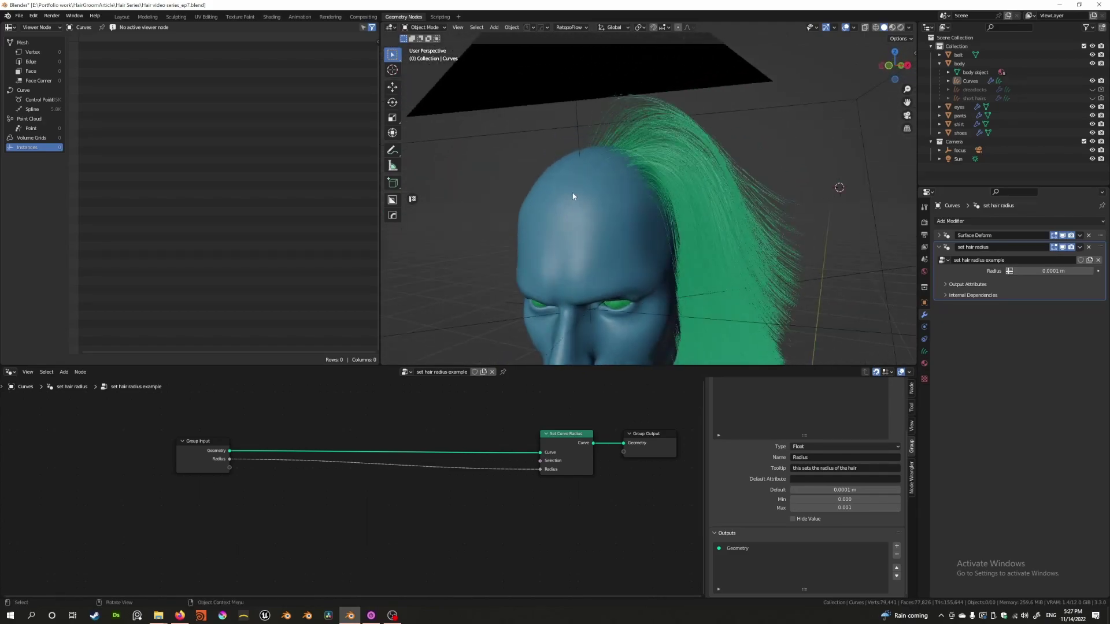
middle_drag(670, 159, 614, 248)
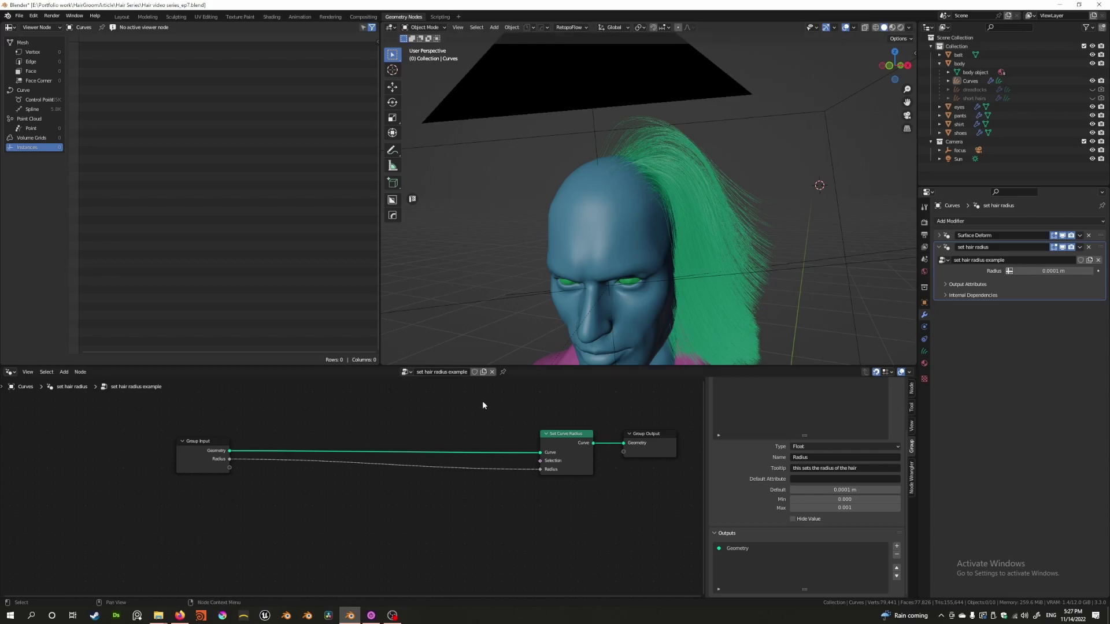
Step: Add a Math node set to Multiply below the link between the Group Input and Set Curve Radius nodes
middle_drag(367, 502, 320, 471)
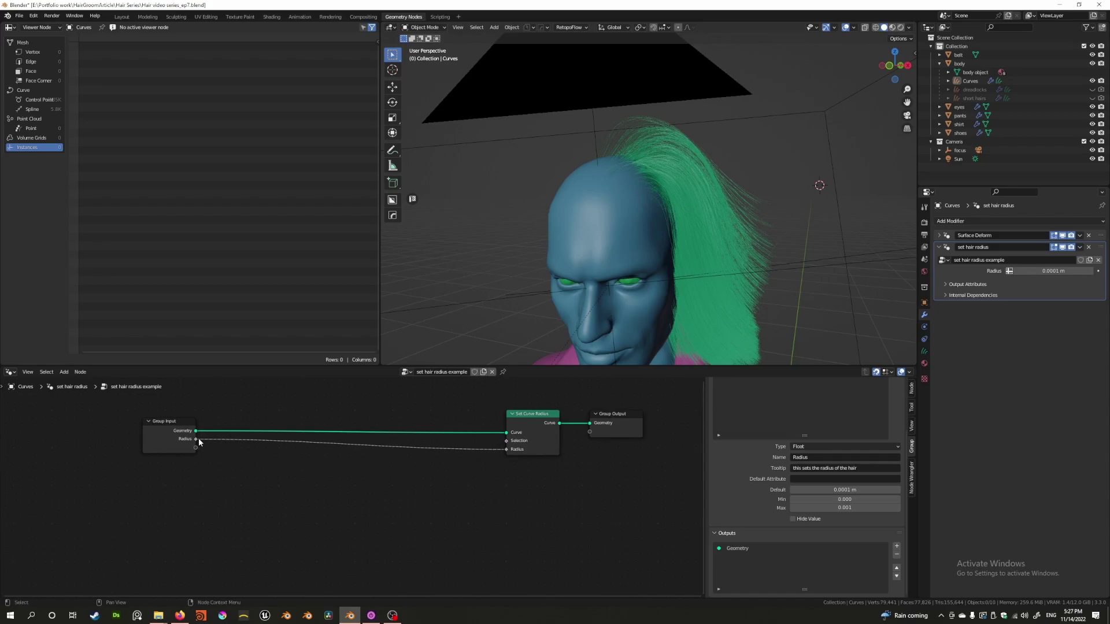
middle_drag(443, 485, 425, 484)
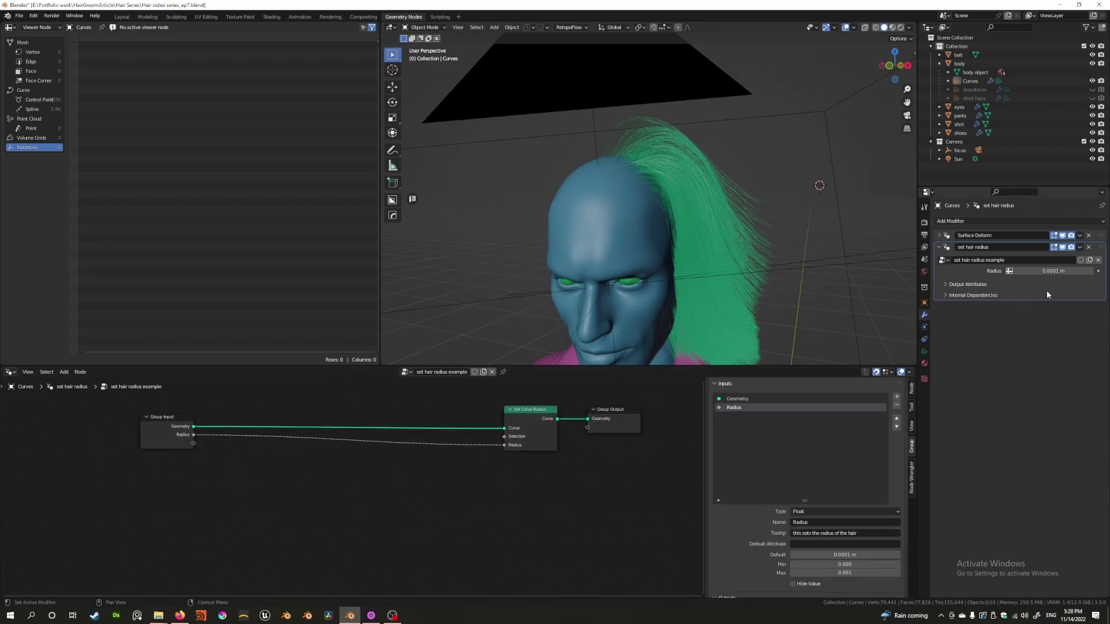
key(shift+a)
mouse_move(411, 486)
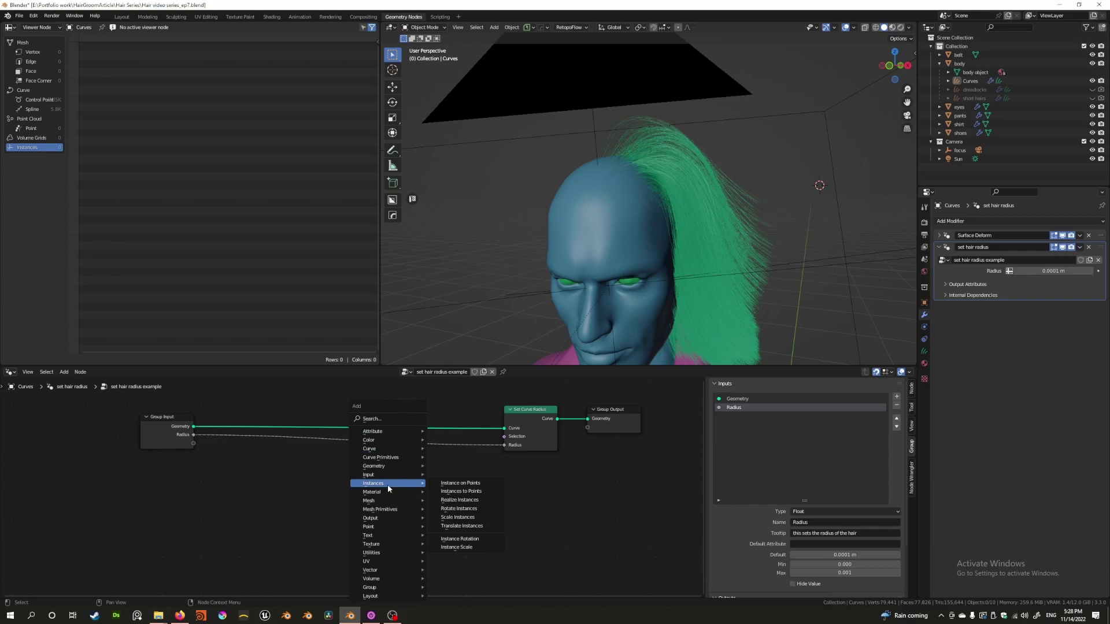
mouse_move(391, 556)
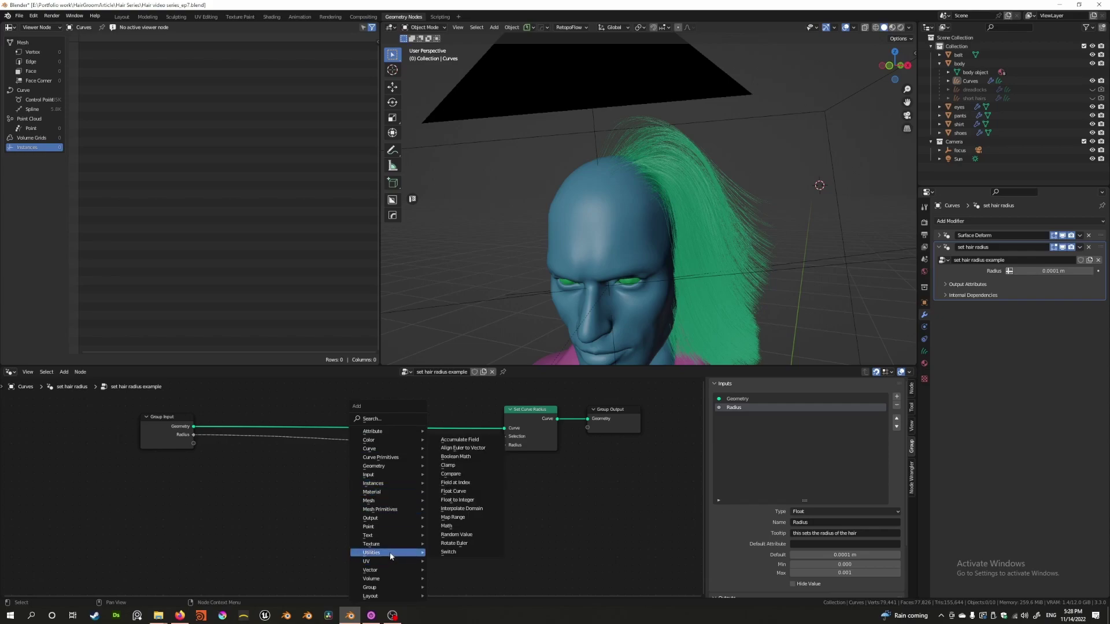
click(448, 526)
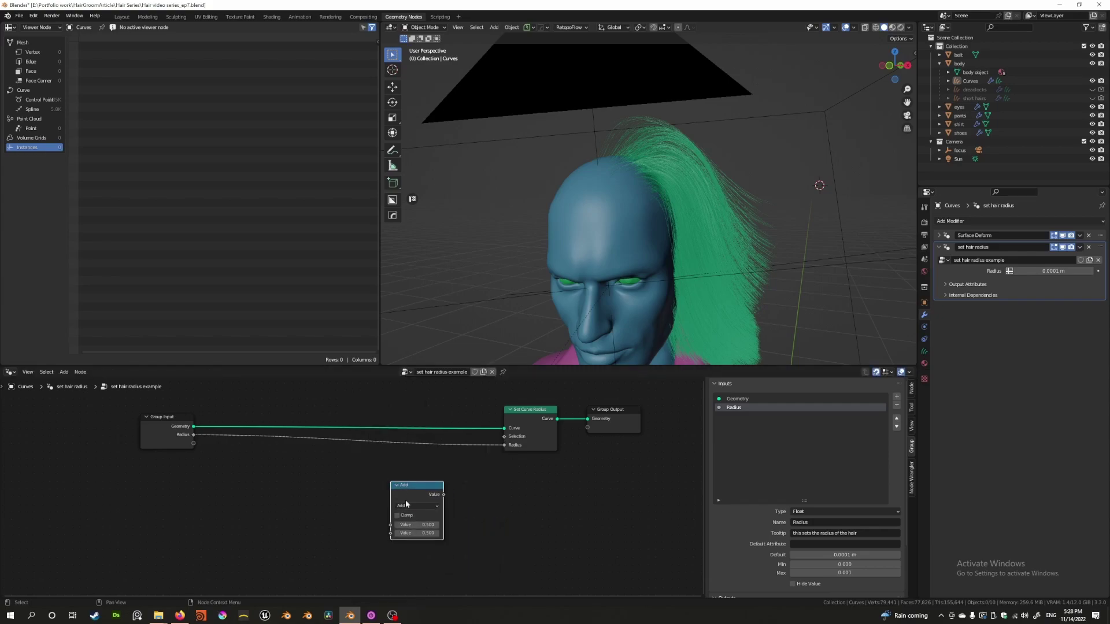
click(411, 509)
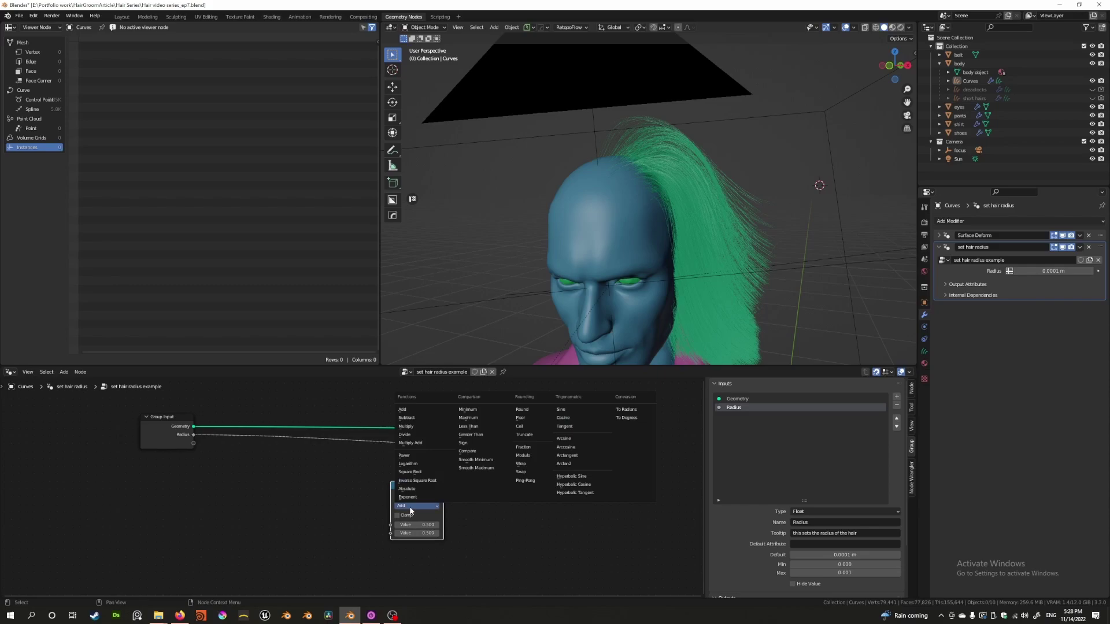
click(408, 426)
mouse_move(401, 487)
mouse_down()
mouse_move(408, 480)
mouse_move(394, 481)
mouse_up()
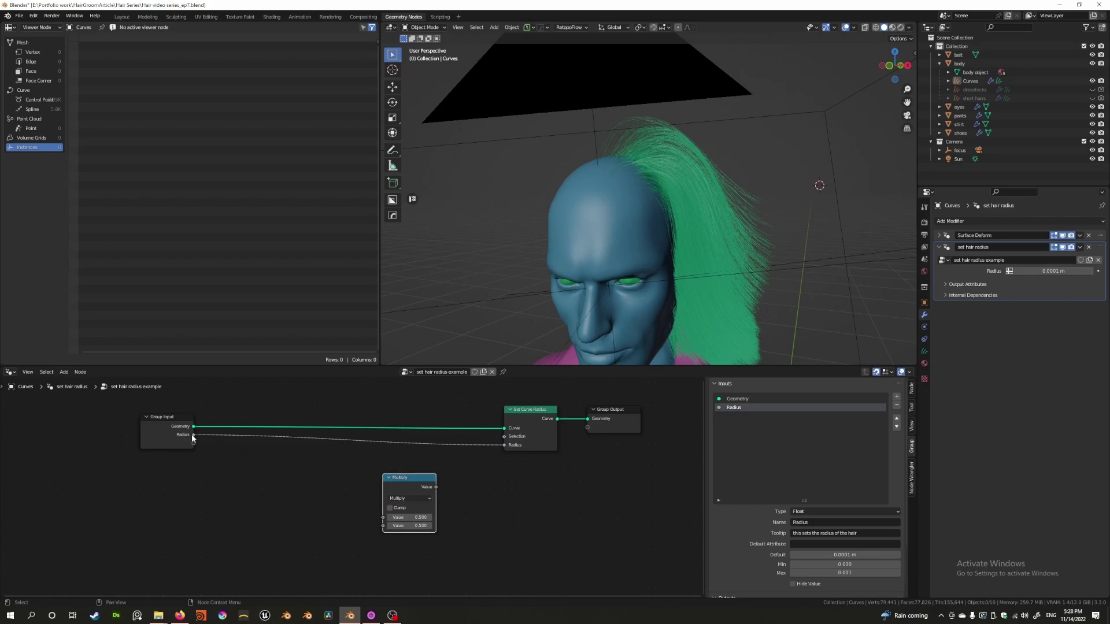
Step: Route the Group Input's Radius through the Multiply node into Set Curve Radius and set the second multiplier value to 1
drag(192, 434, 382, 517)
drag(408, 482, 438, 456)
click(437, 504)
text(1)
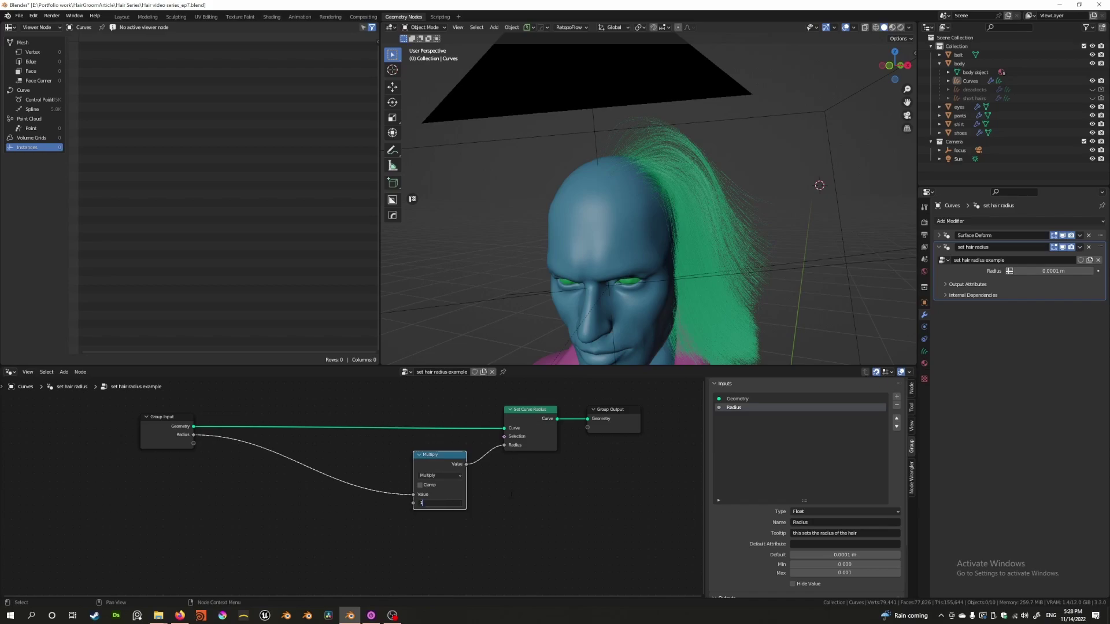
key(Return)
Step: Move the Multiply node slightly farther below the Set Curve Radius node and check the hair's thickness
middle_drag(712, 246, 617, 266)
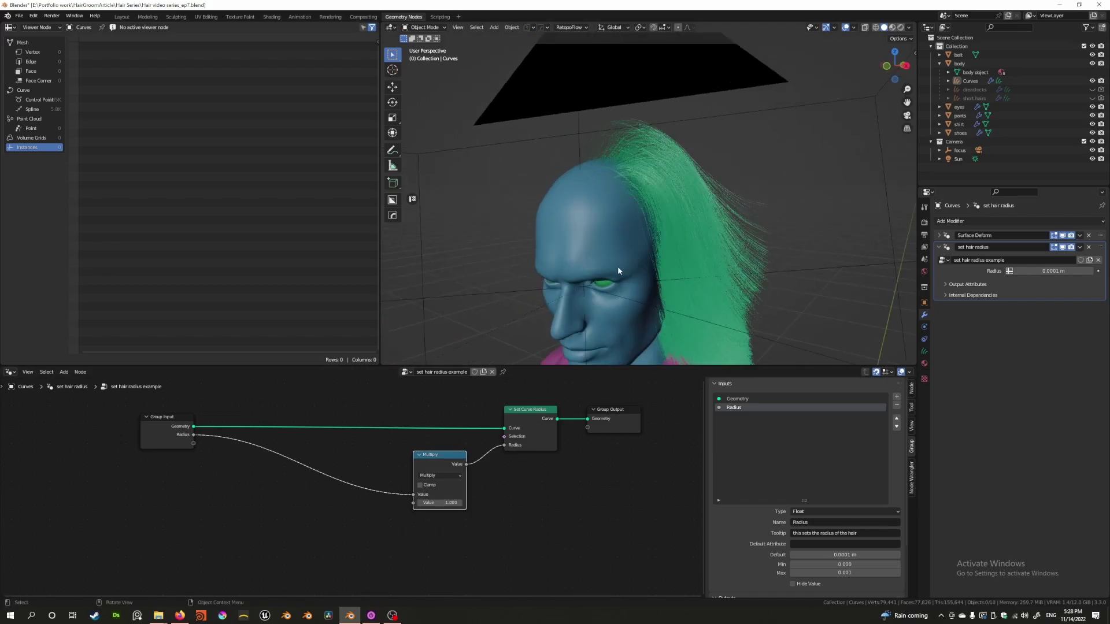
scroll(617, 266, up, 5)
middle_drag(518, 467, 553, 449)
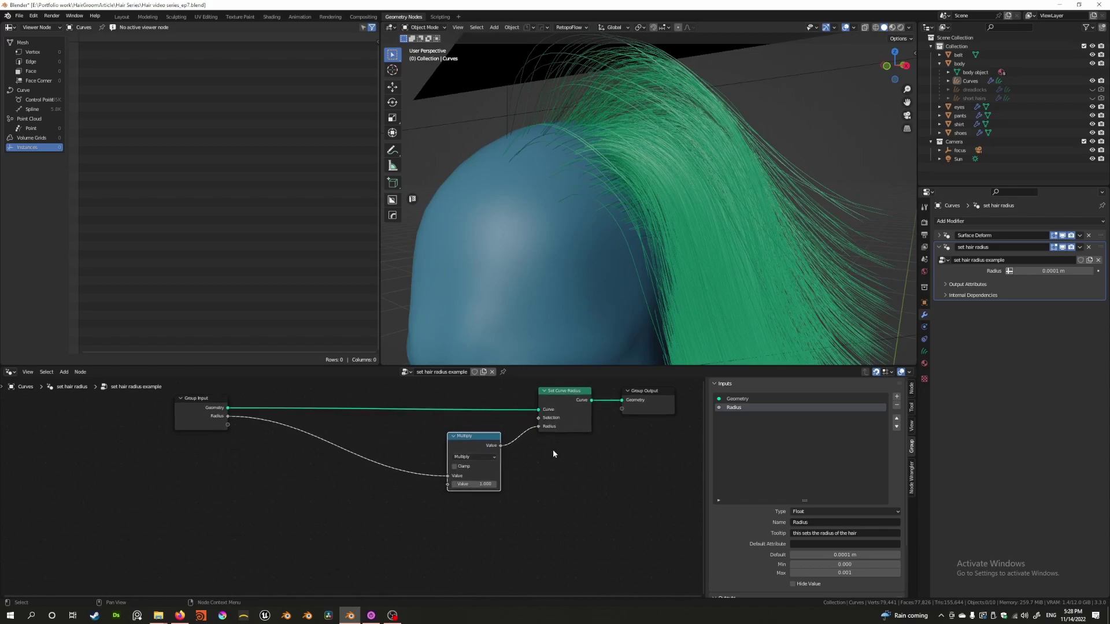
mouse_move(469, 447)
mouse_down()
mouse_move(489, 450)
mouse_move(476, 454)
mouse_up()
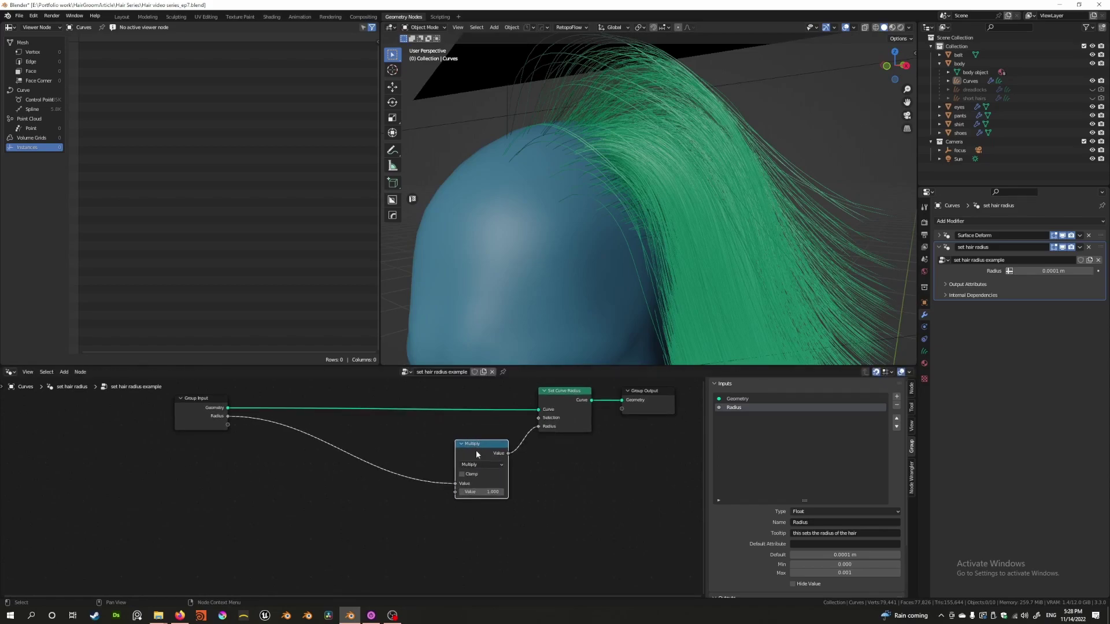
scroll(633, 263, down, 3)
mouse_move(634, 263)
middle_down()
mouse_move(657, 307)
mouse_move(657, 272)
mouse_move(634, 266)
middle_up()
drag(479, 443, 480, 443)
Step: Examine the thickness of the hair strands along their length, both close up and from the front of the head
middle_drag(564, 271, 603, 125)
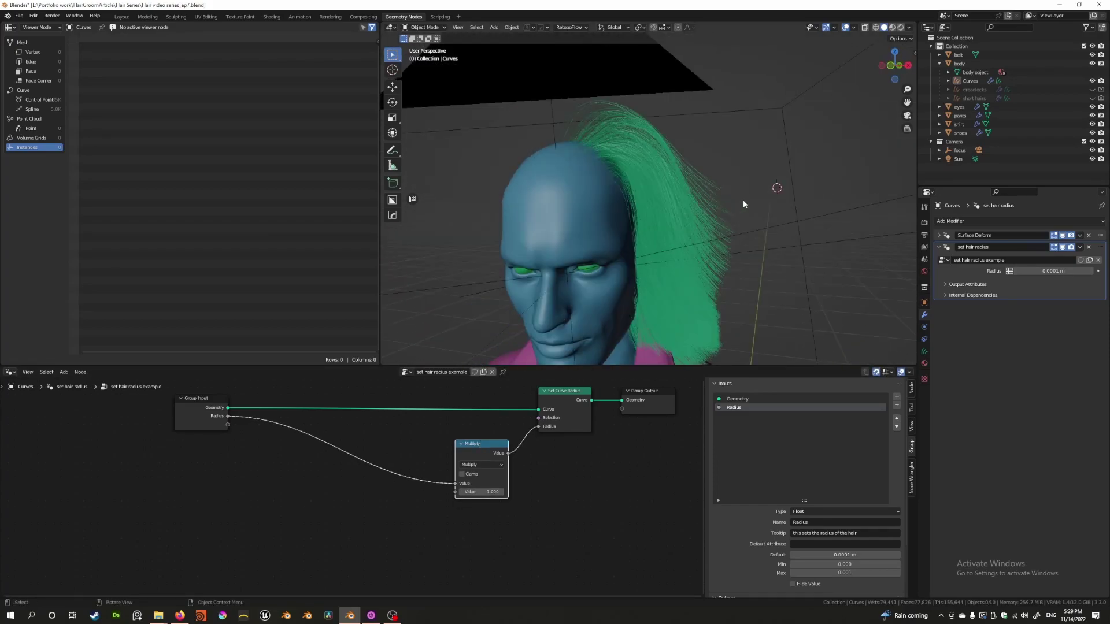
scroll(665, 223, up, 8)
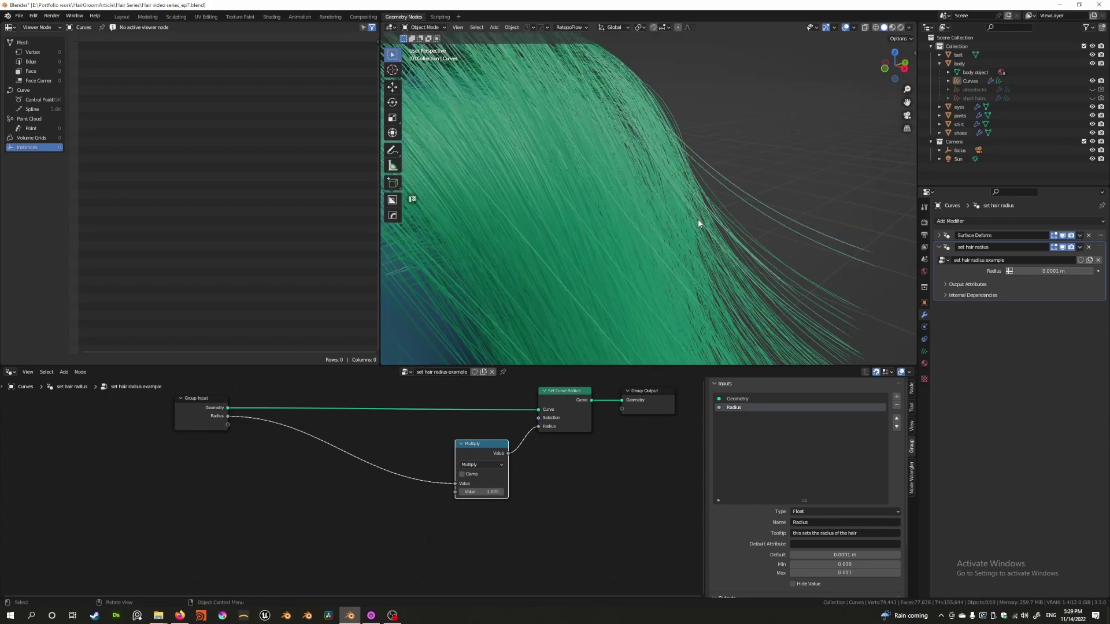
scroll(769, 218, down, 5)
scroll(815, 234, up, 4)
scroll(861, 256, down, 5)
middle_drag(563, 188, 614, 161)
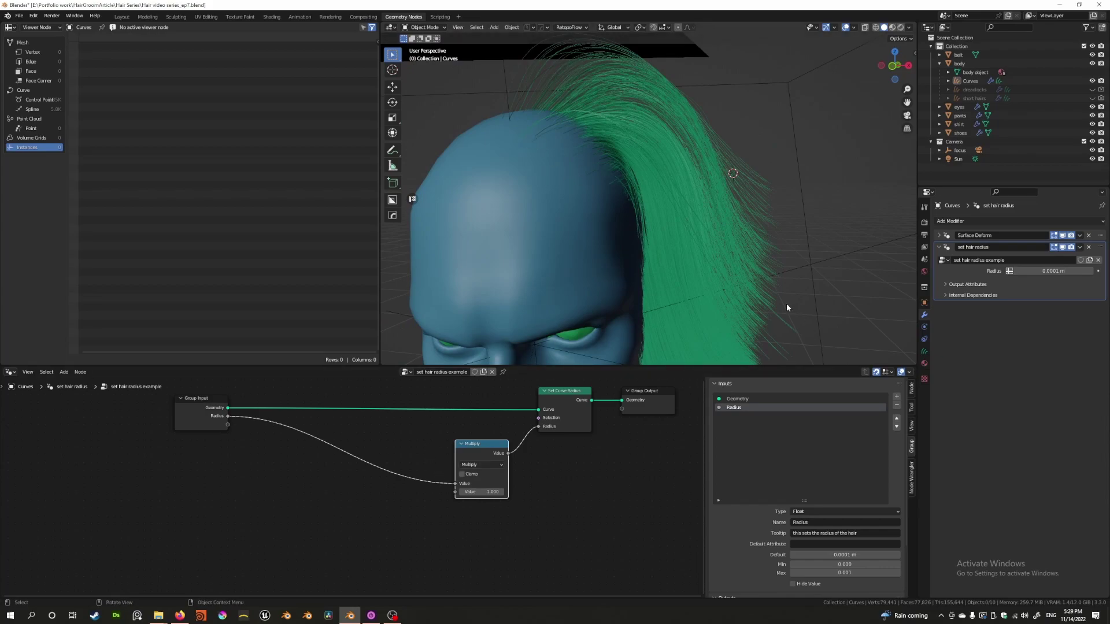
click(244, 477)
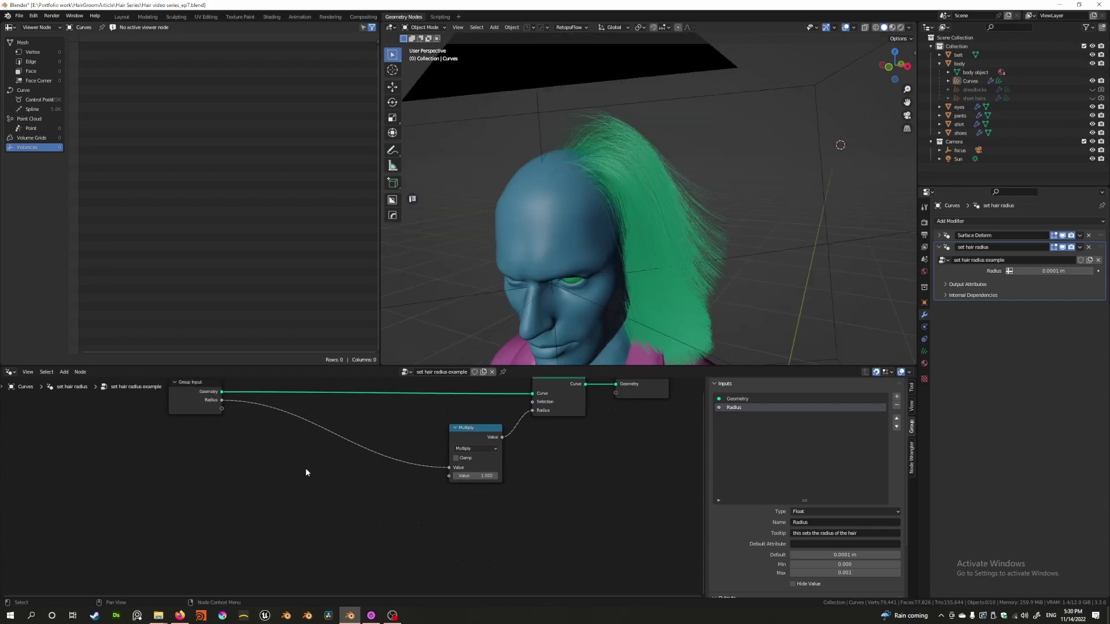
middle_drag(307, 470, 286, 483)
click(453, 449)
middle_drag(578, 209, 591, 178)
scroll(573, 234, up, 5)
scroll(556, 230, down, 4)
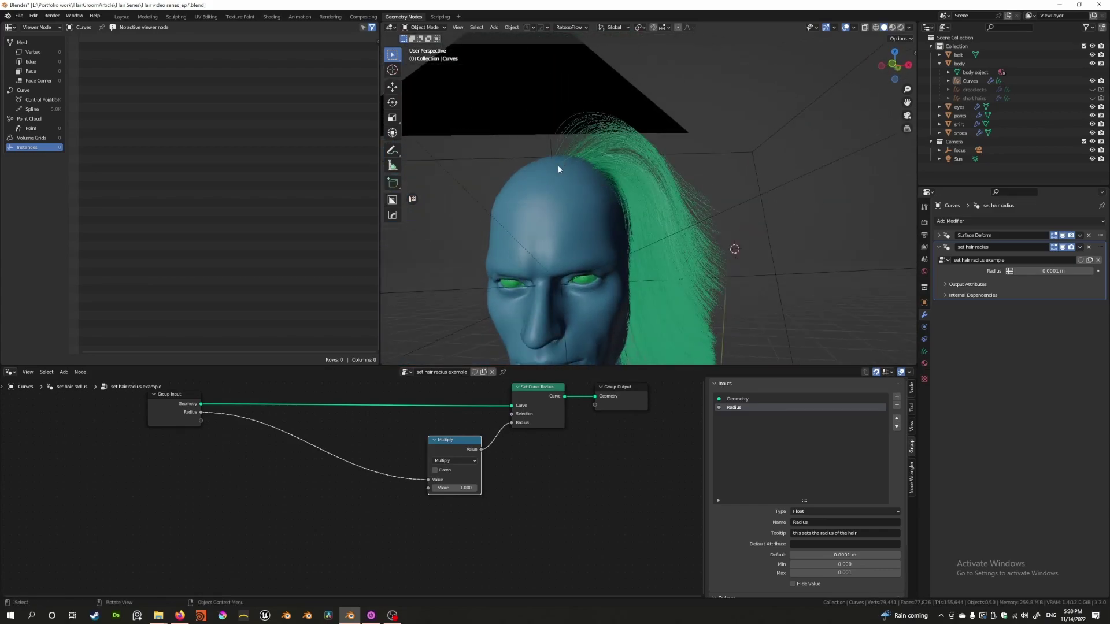
Step: Save the file and add a Spline Parameter node below the Group Input node
key(ctrl+s)
middle_drag(678, 235, 599, 242)
scroll(612, 271, up, 4)
click(257, 485)
key(shift+a)
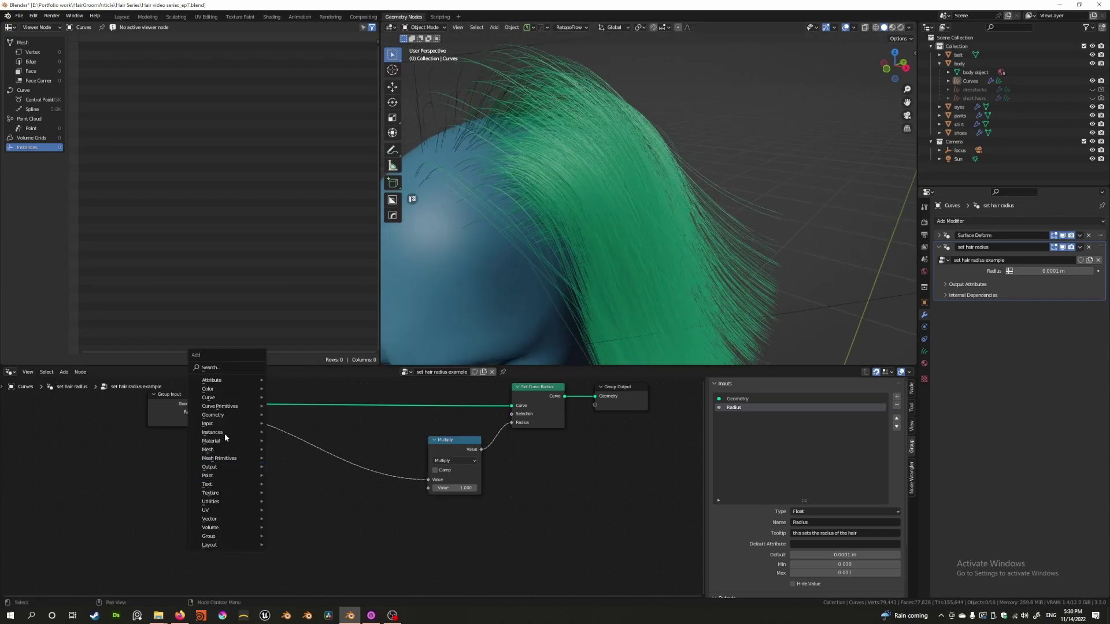
mouse_move(236, 398)
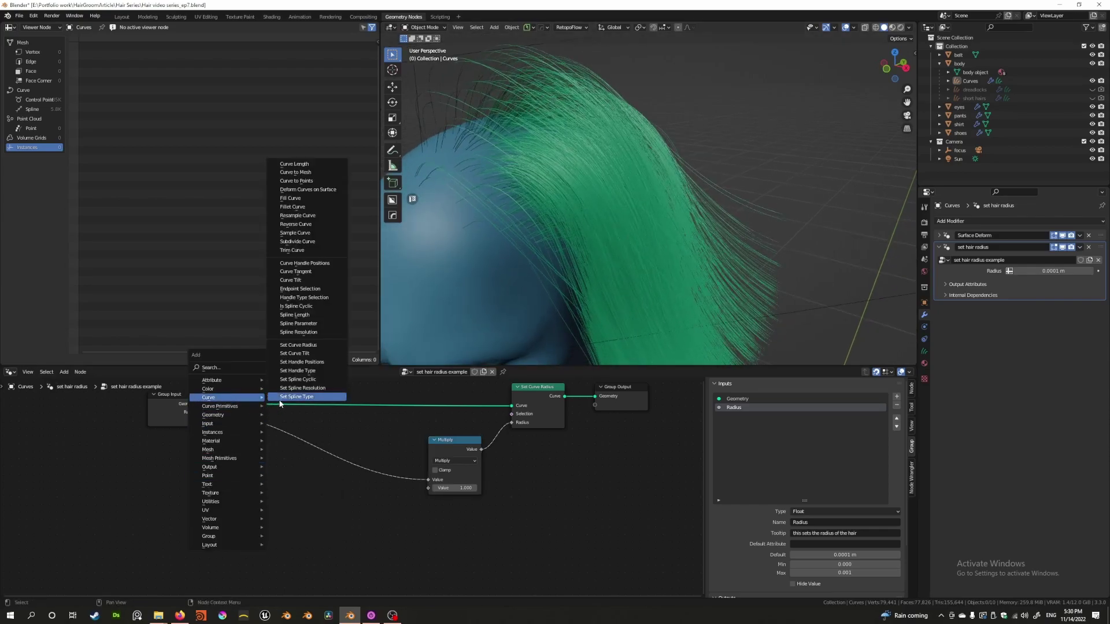
click(313, 324)
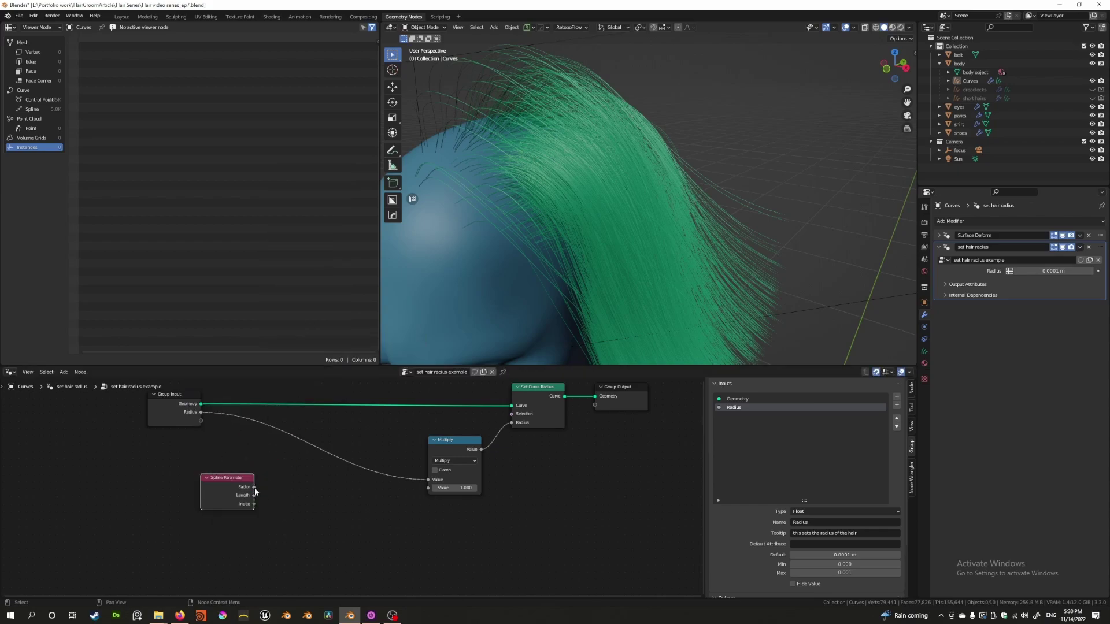
ctrl+shift+click(254, 489)
key(x)
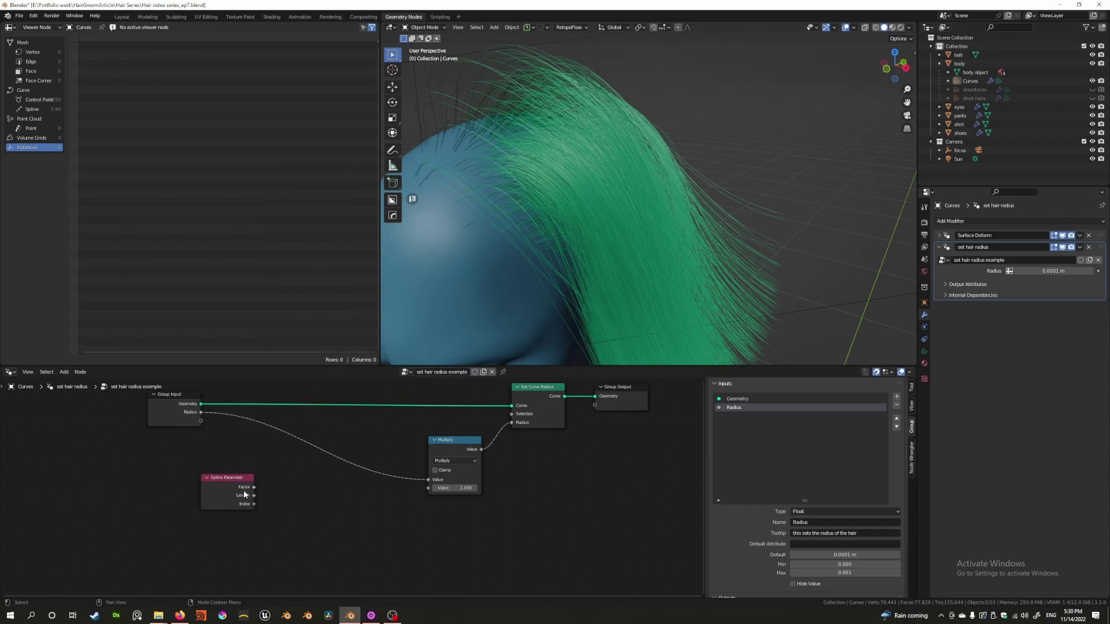
drag(255, 488, 284, 489)
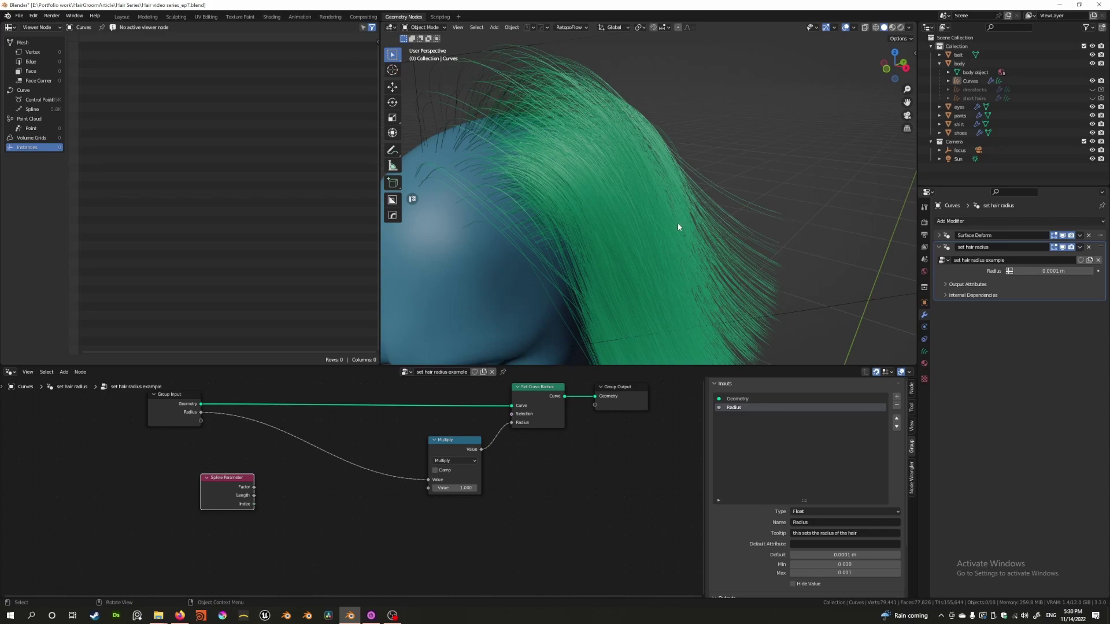
middle_drag(646, 244, 637, 210)
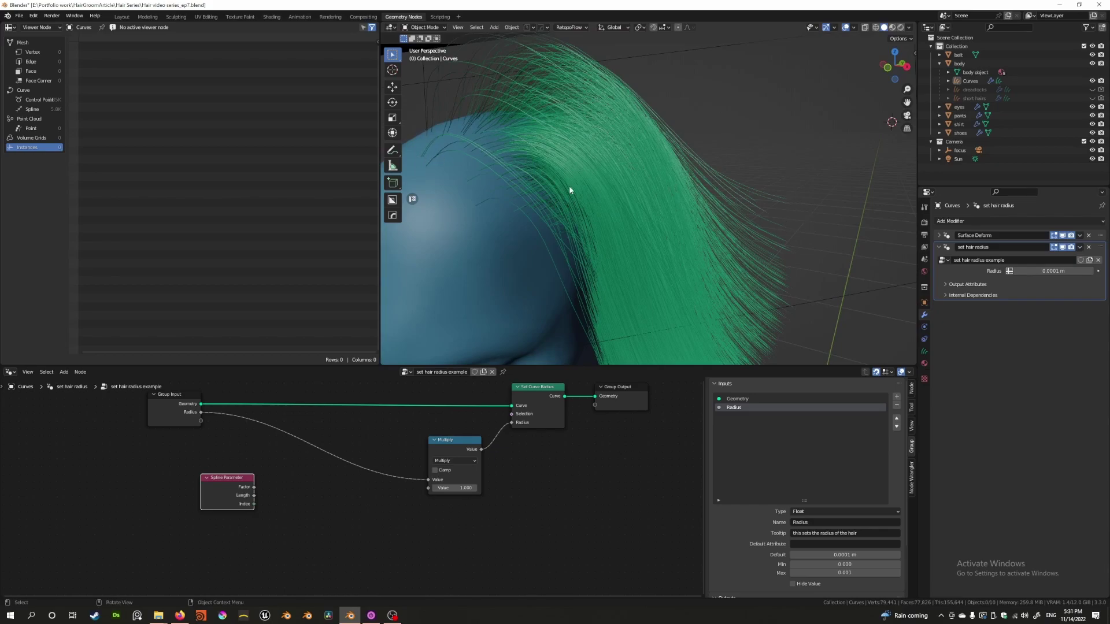
middle_drag(569, 189, 526, 129)
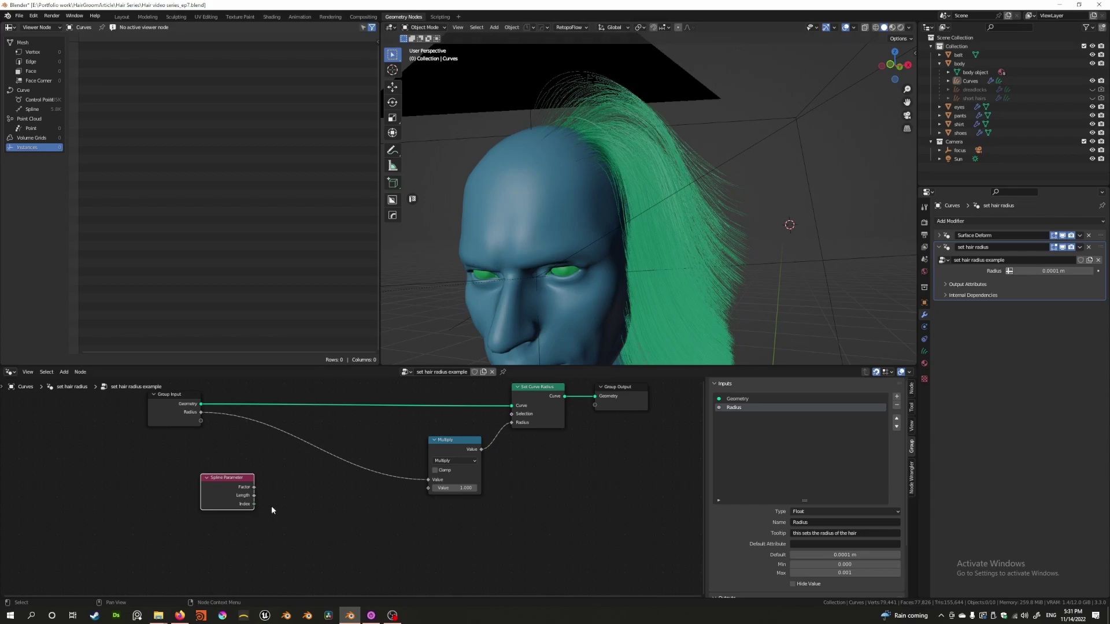
Step: Connect the Spline Parameter's Factor to the second value of the Multiply node and check the hair thickness from several angles
drag(254, 488, 268, 495)
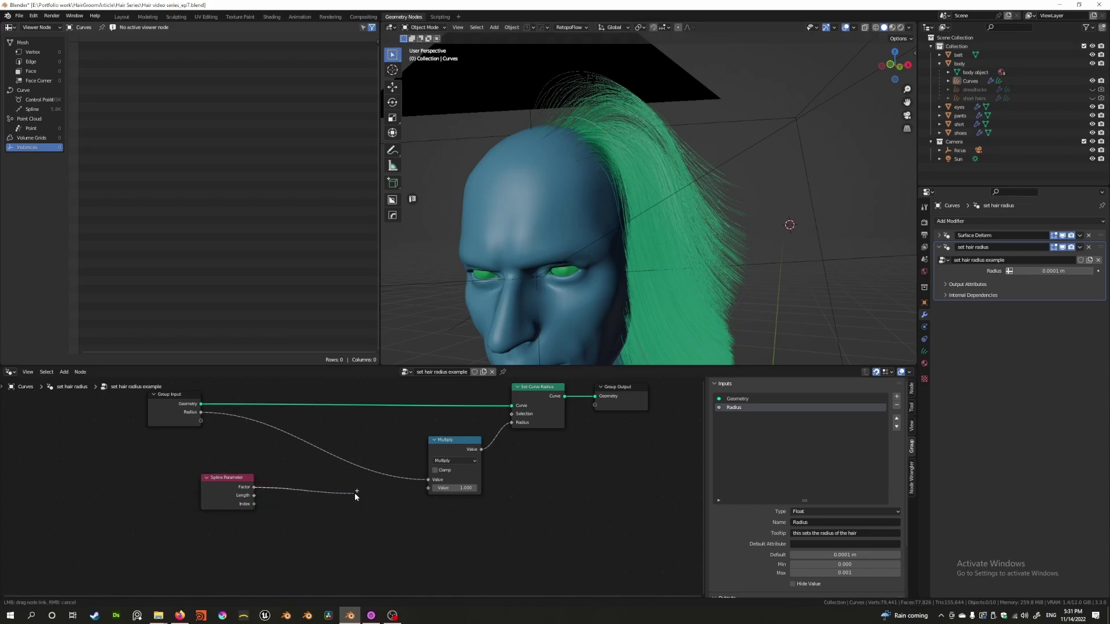
drag(375, 492, 427, 488)
middle_drag(612, 173, 595, 193)
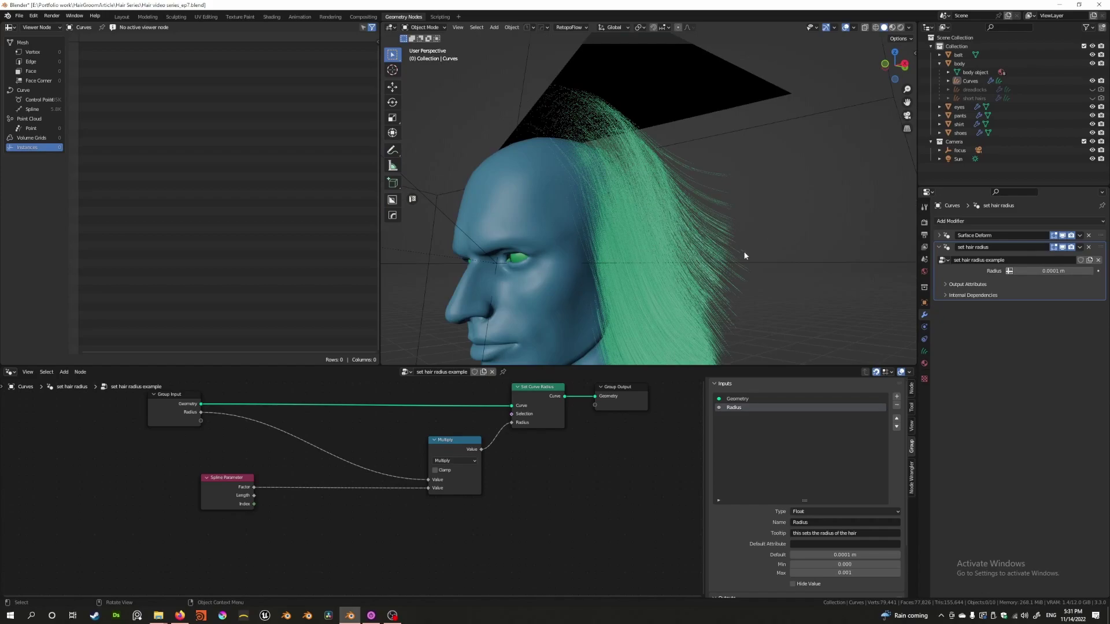
middle_drag(720, 255, 752, 263)
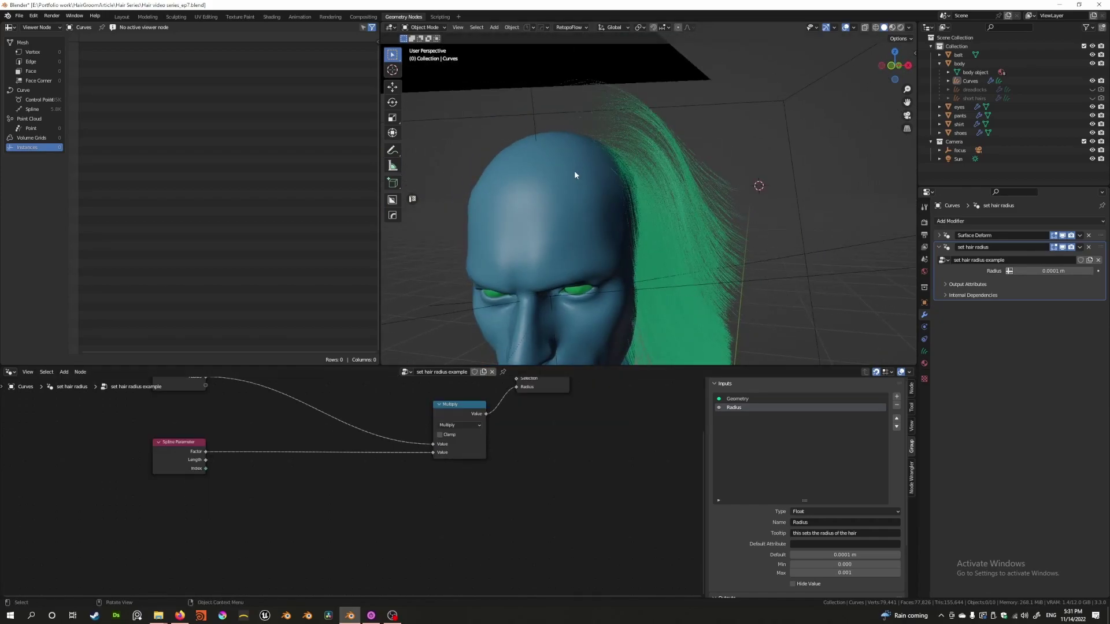
scroll(575, 171, down, 3)
middle_drag(575, 171, 580, 194)
scroll(572, 192, up, 2)
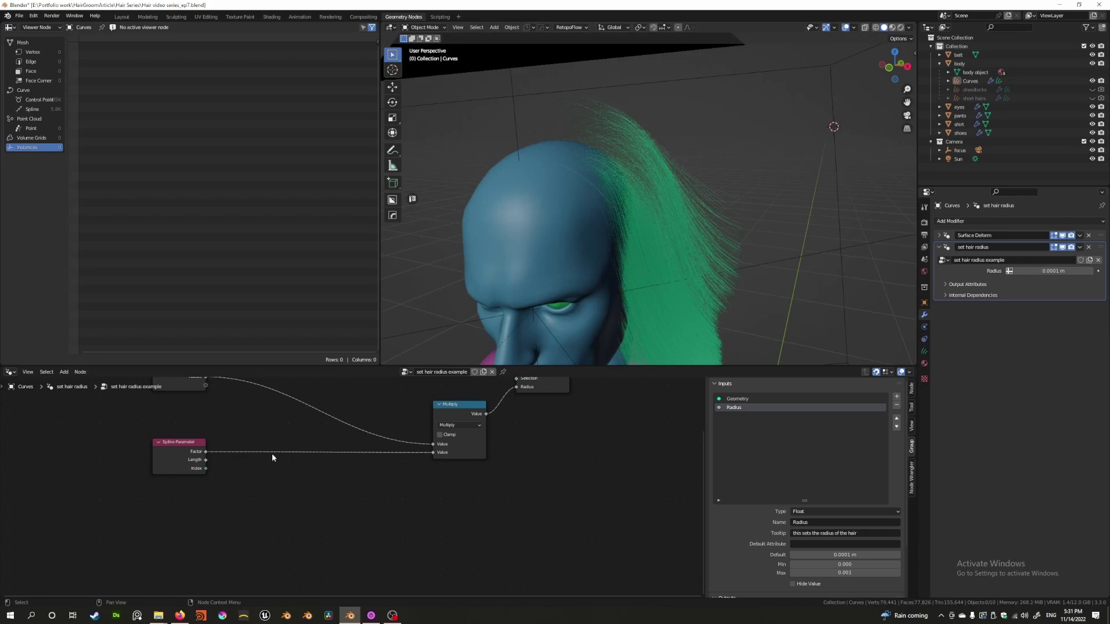
Step: Insert a Map Range node into the link between the Spline Parameter's Factor and the Multiply node
key(shift+a)
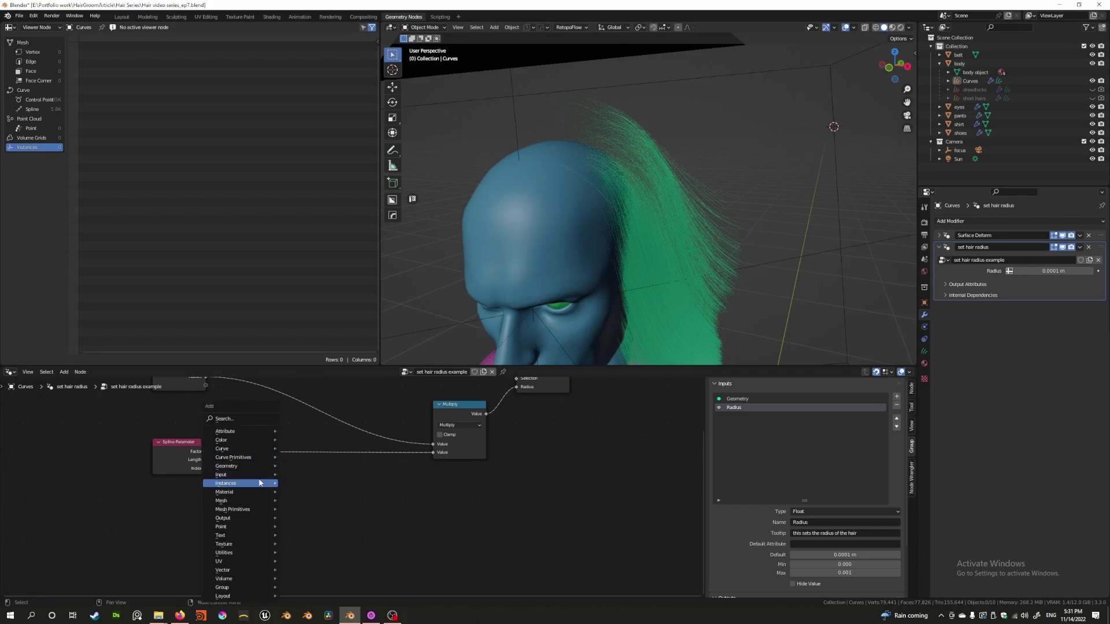
mouse_move(255, 553)
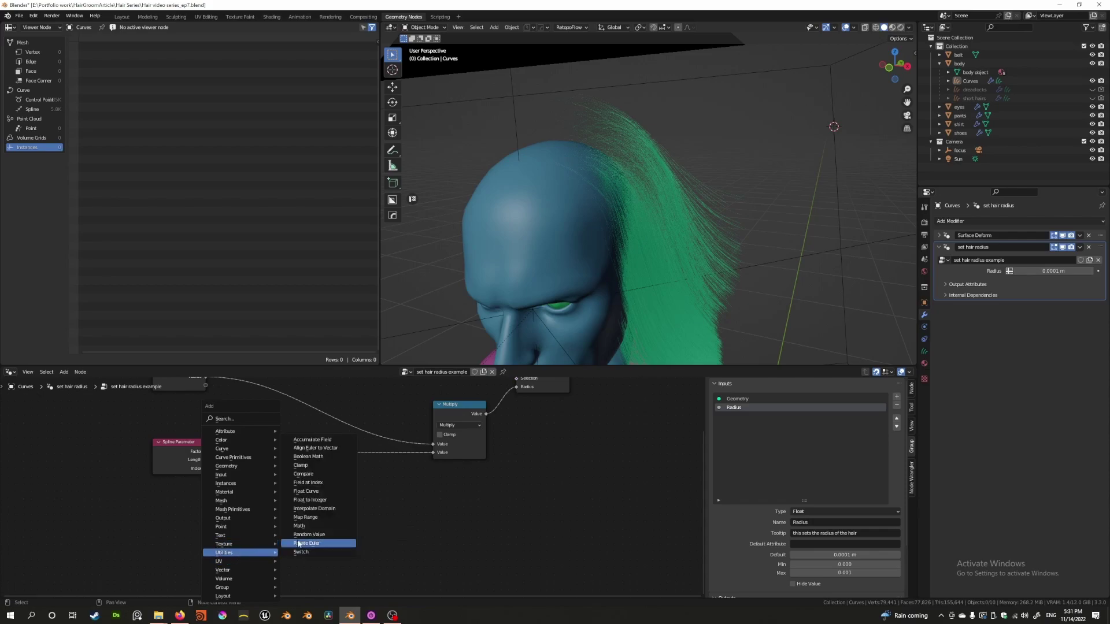
click(307, 517)
click(244, 439)
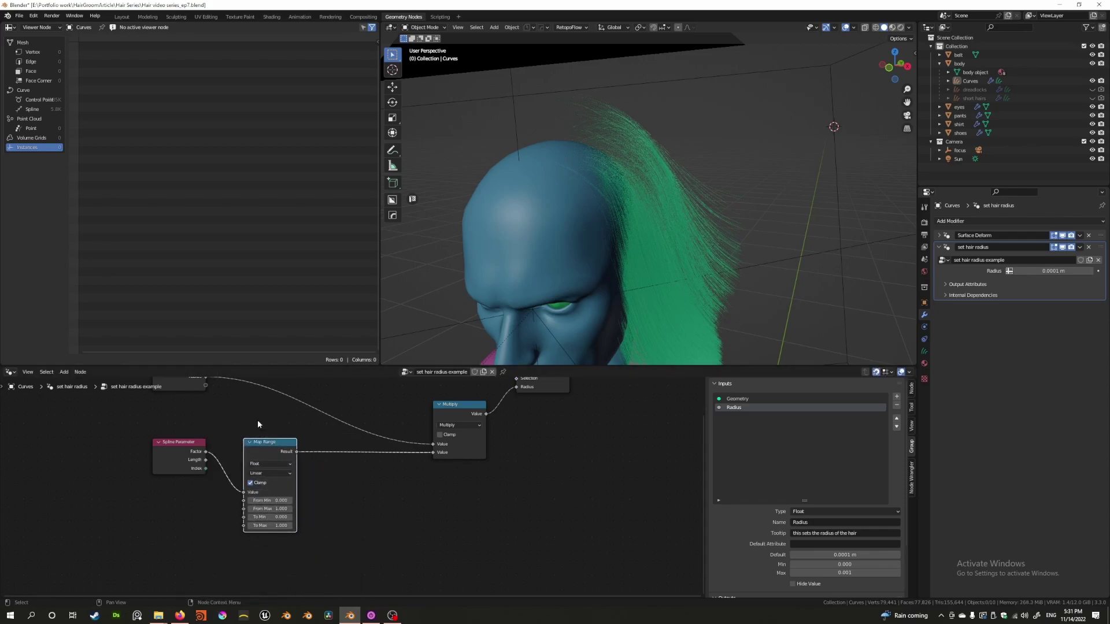
middle_drag(303, 471, 364, 484)
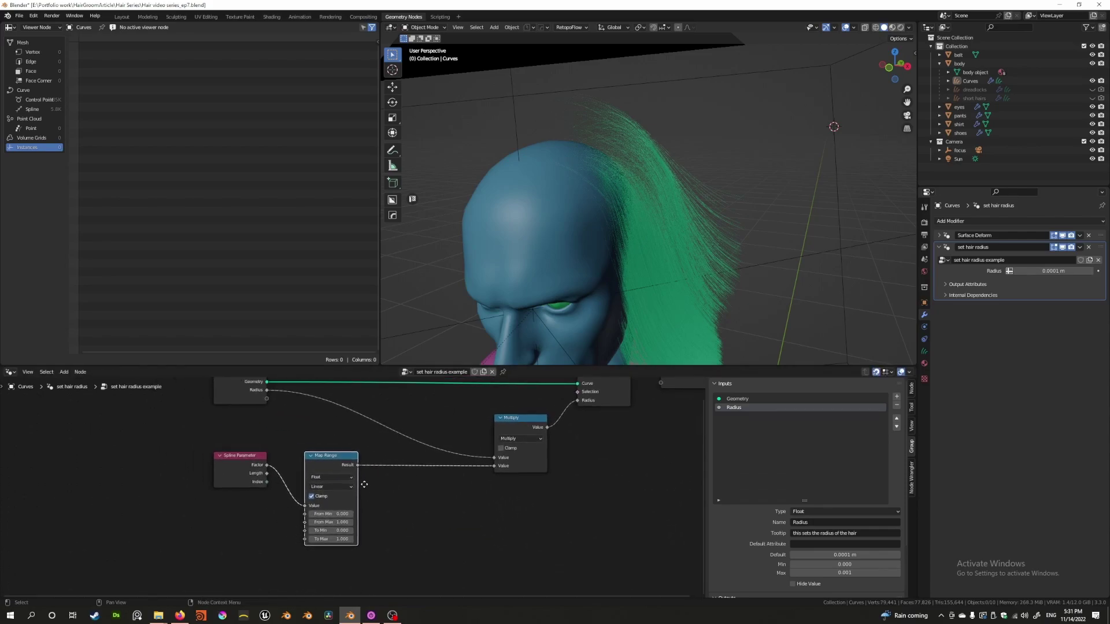
drag(335, 465, 342, 451)
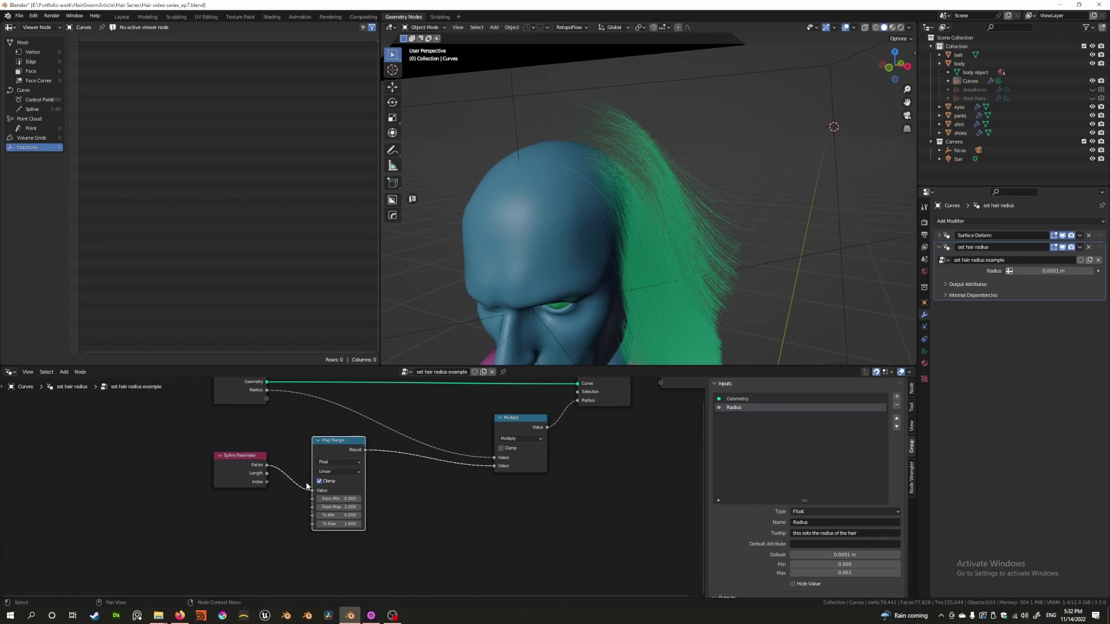
Step: Set the Map Range node's To Min to 1 and To Max to 0
click(341, 516)
text(1)
key(Return)
click(349, 524)
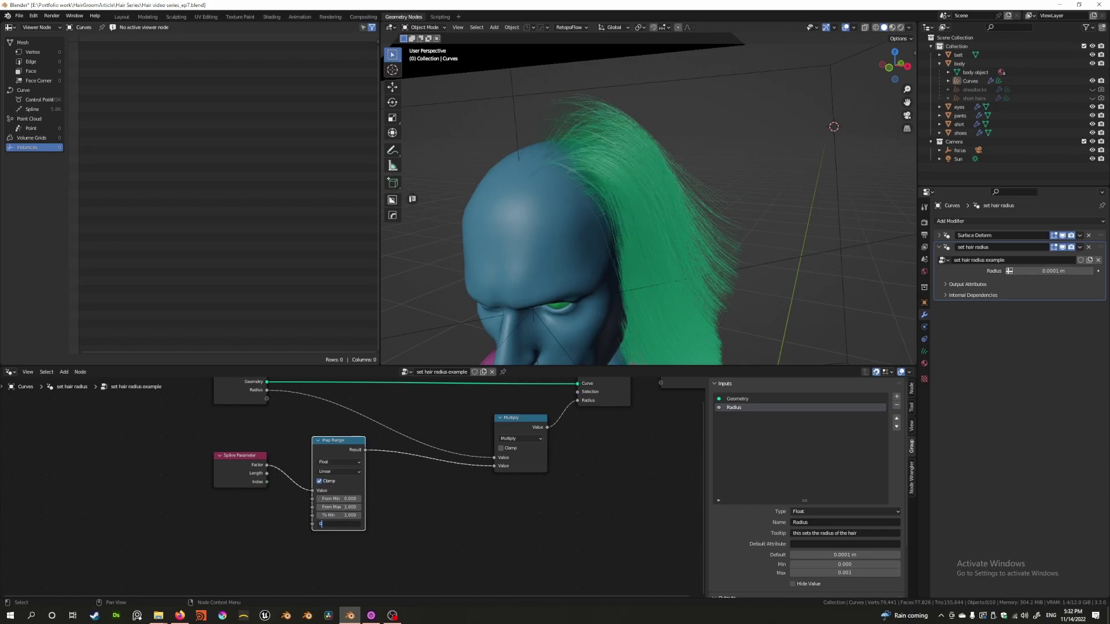
text(0)
key(Return)
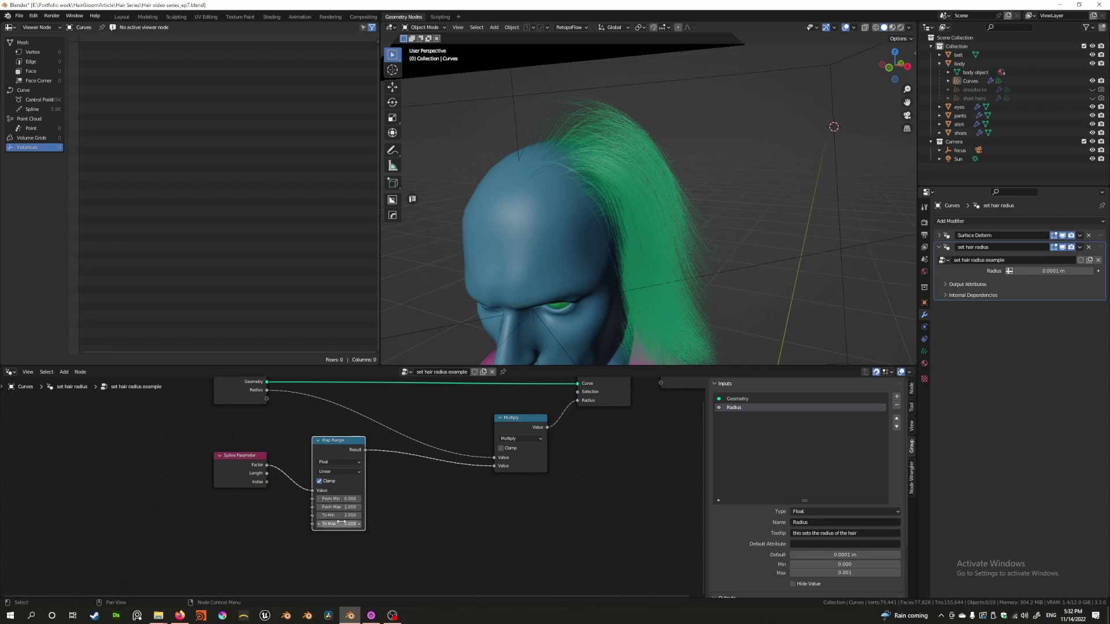
Step: Check how the hair tapers towards the tips and move the Map Range node closer to the Multiply node
drag(325, 449, 310, 457)
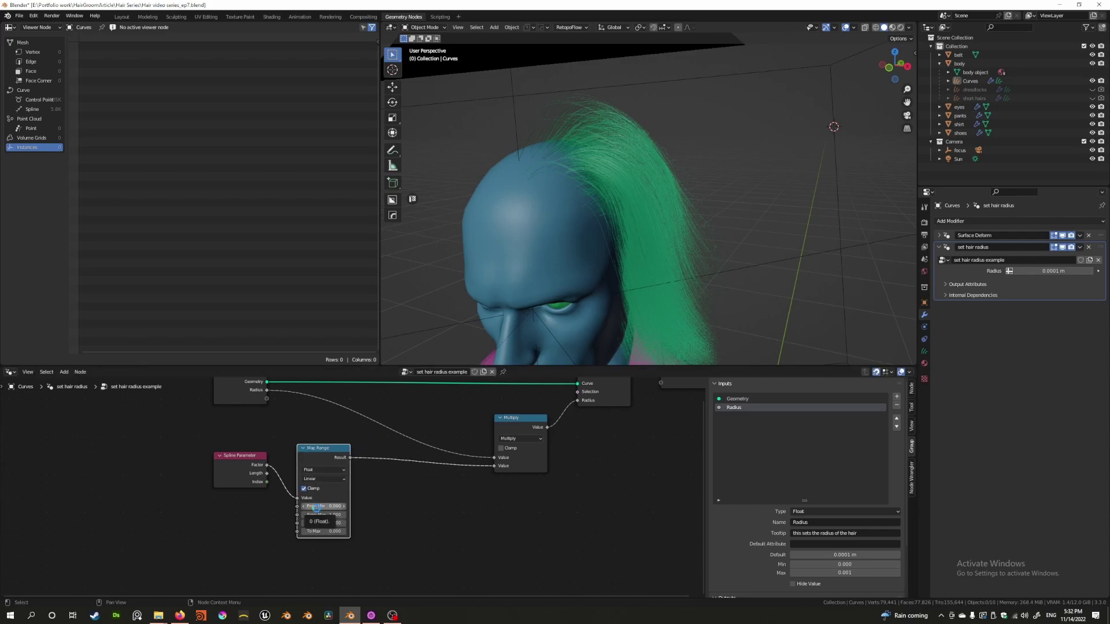
middle_drag(647, 214, 572, 199)
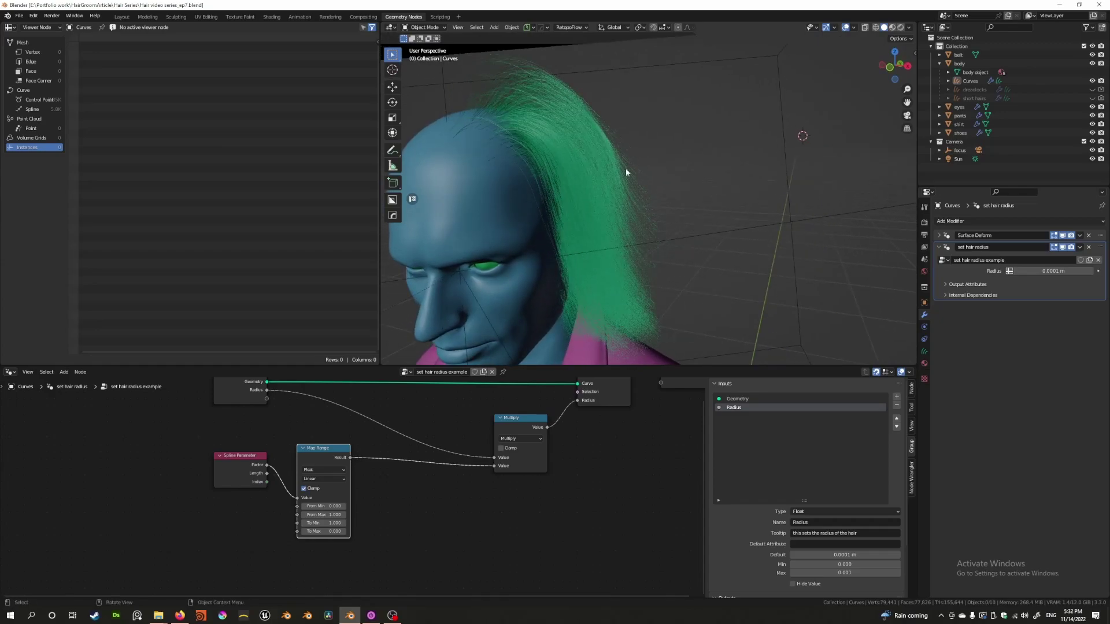
middle_drag(669, 241, 547, 110)
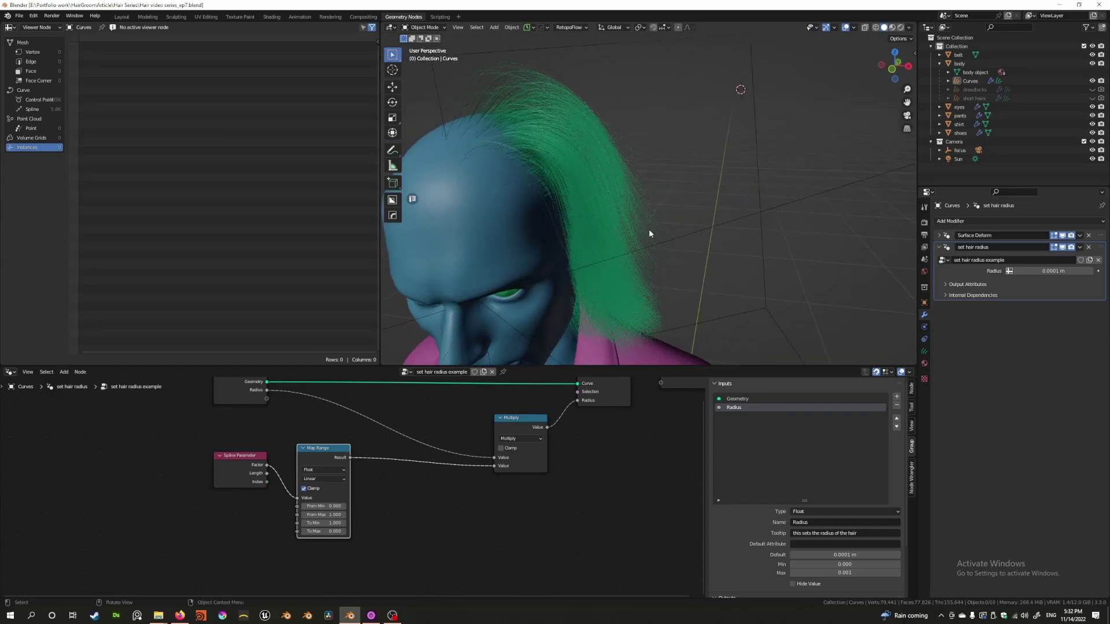
key(g)
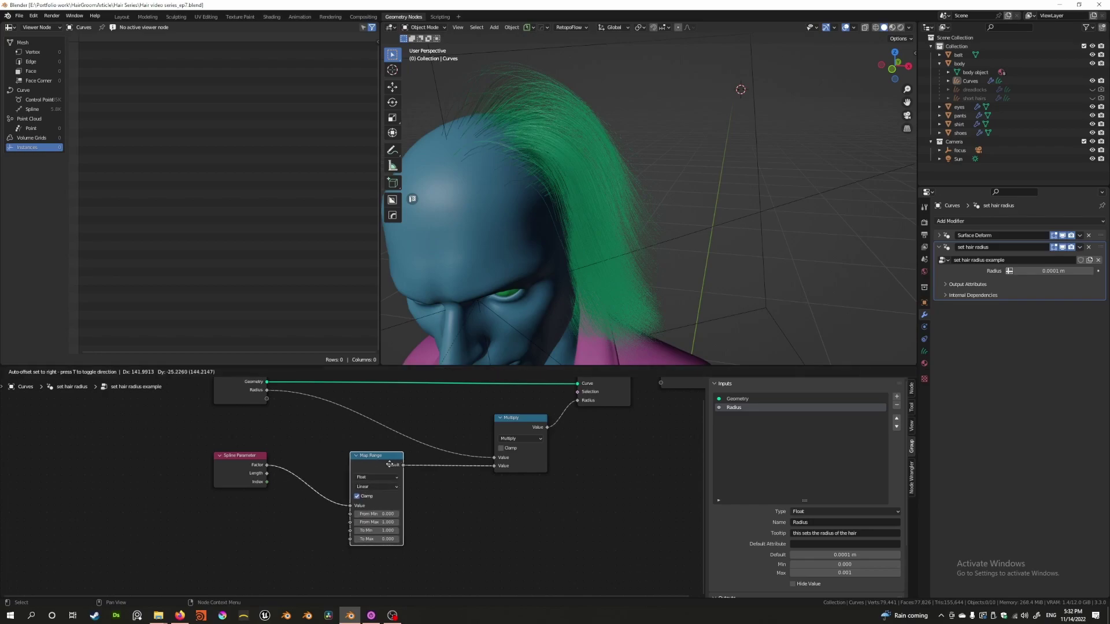
click(426, 545)
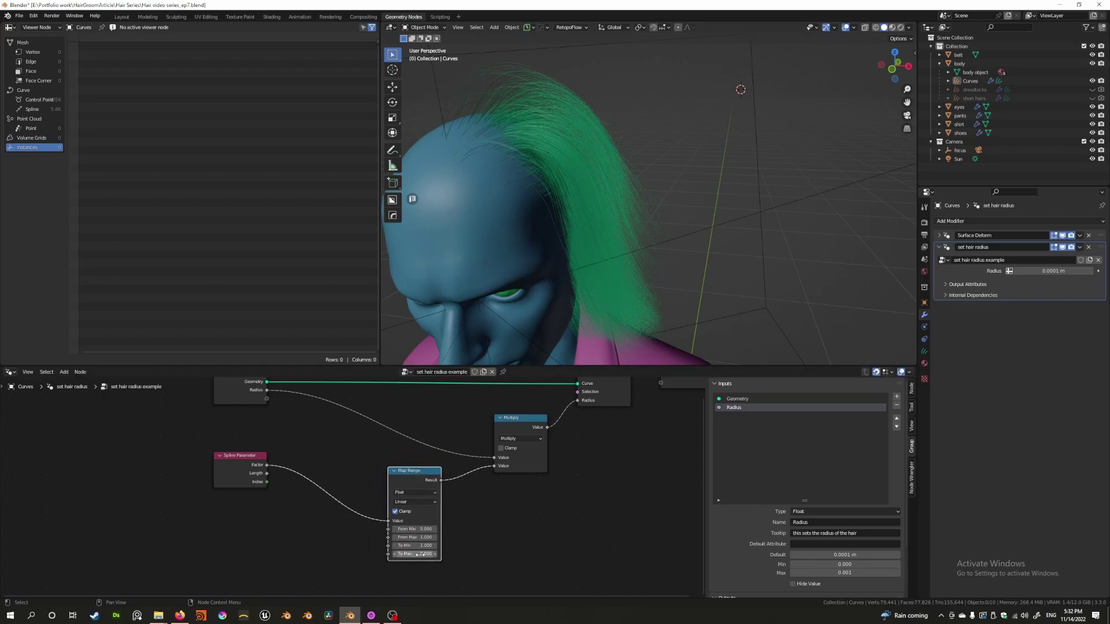
Step: Try several larger To Max values on the Map Range node, up to 7.3, and reset To Max to 0
mouse_move(415, 553)
mouse_down()
mouse_move(431, 554)
mouse_move(416, 561)
mouse_up()
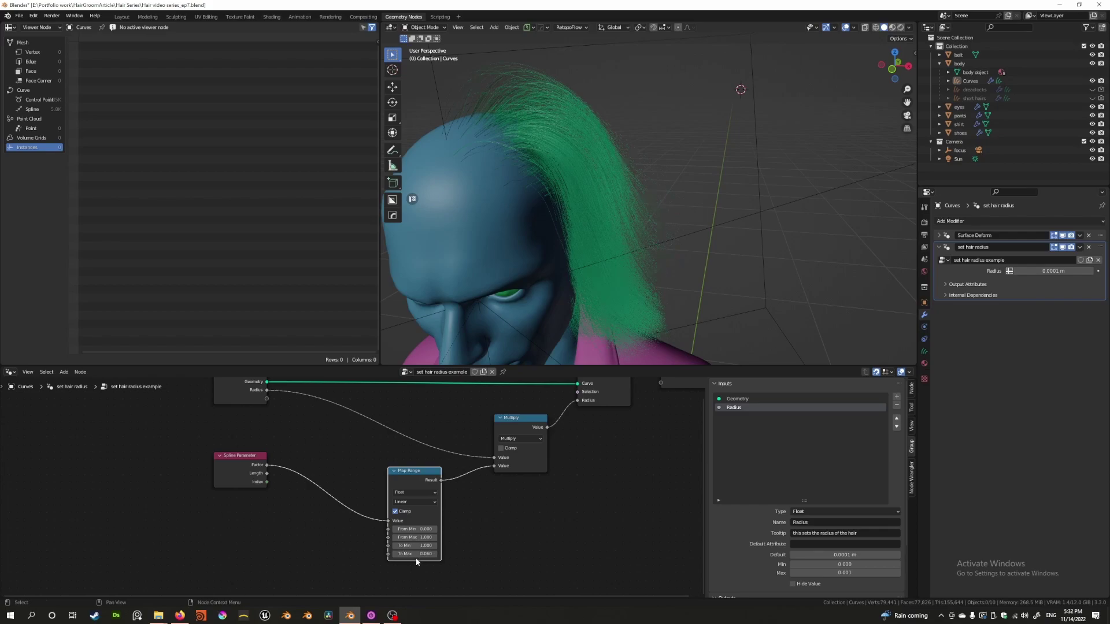
click(416, 556)
text(6.36)
key(Return)
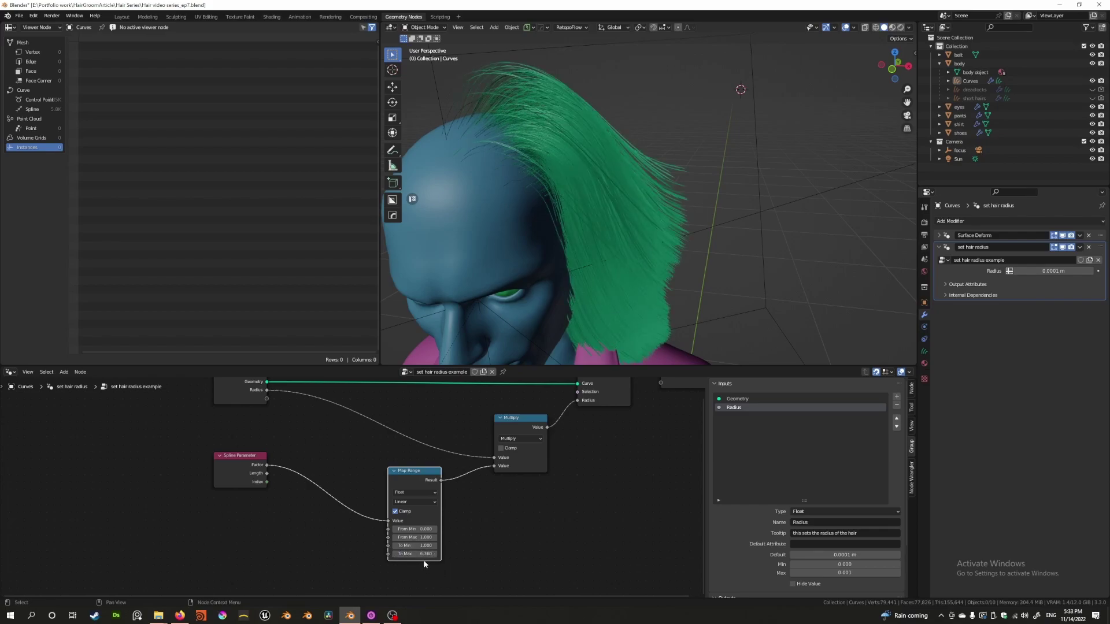
click(416, 554)
text(1.1)
key(Return)
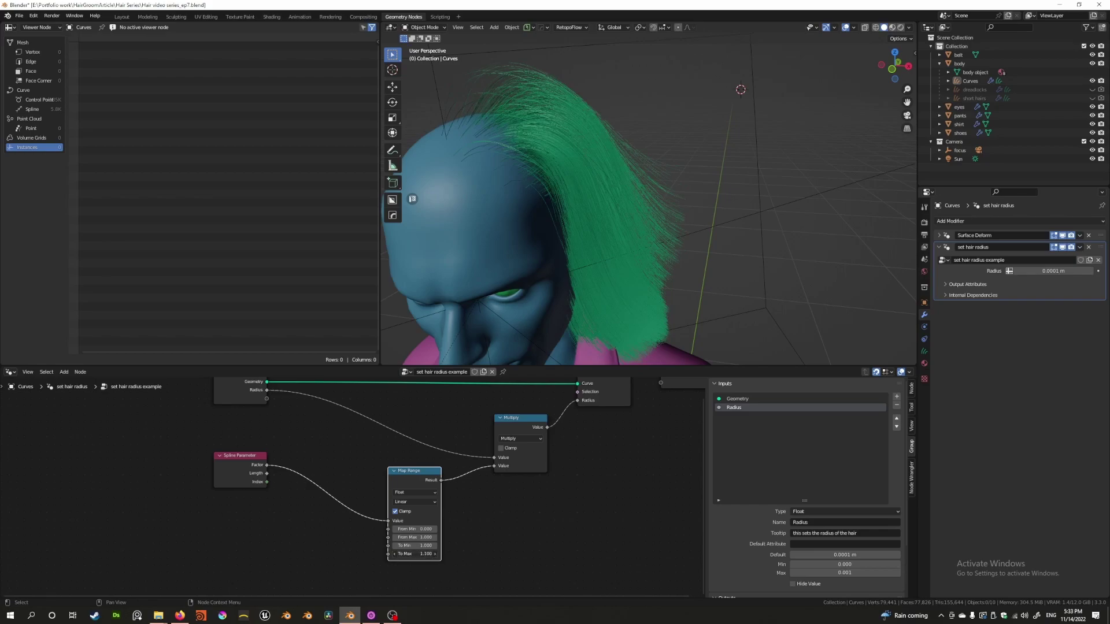
drag(416, 554, 428, 554)
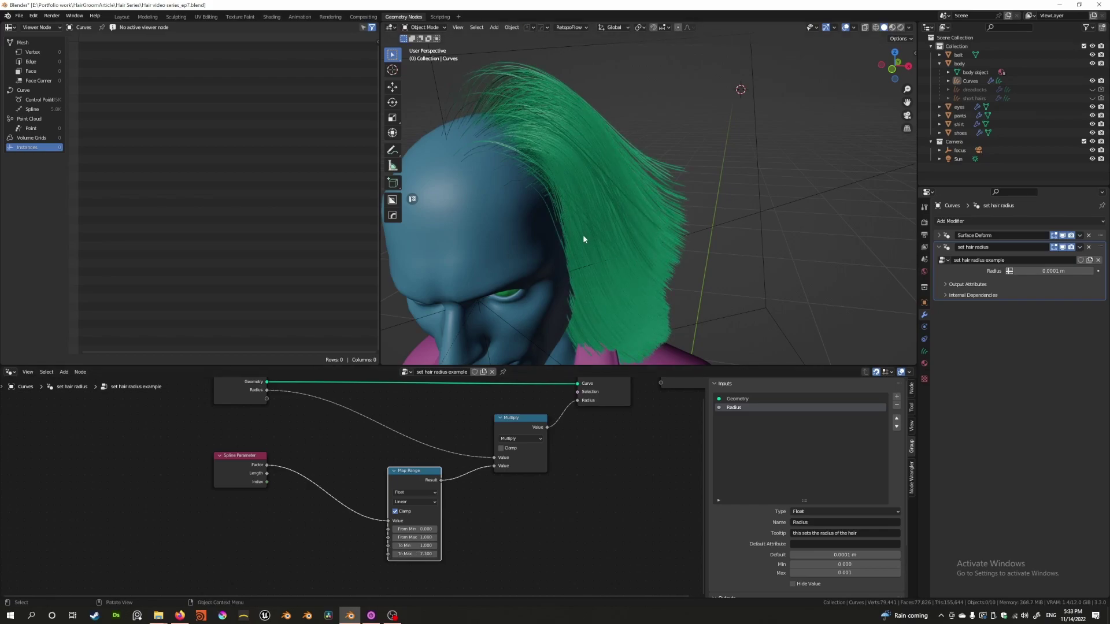
middle_drag(584, 235, 572, 277)
scroll(606, 216, down, 3)
click(416, 554)
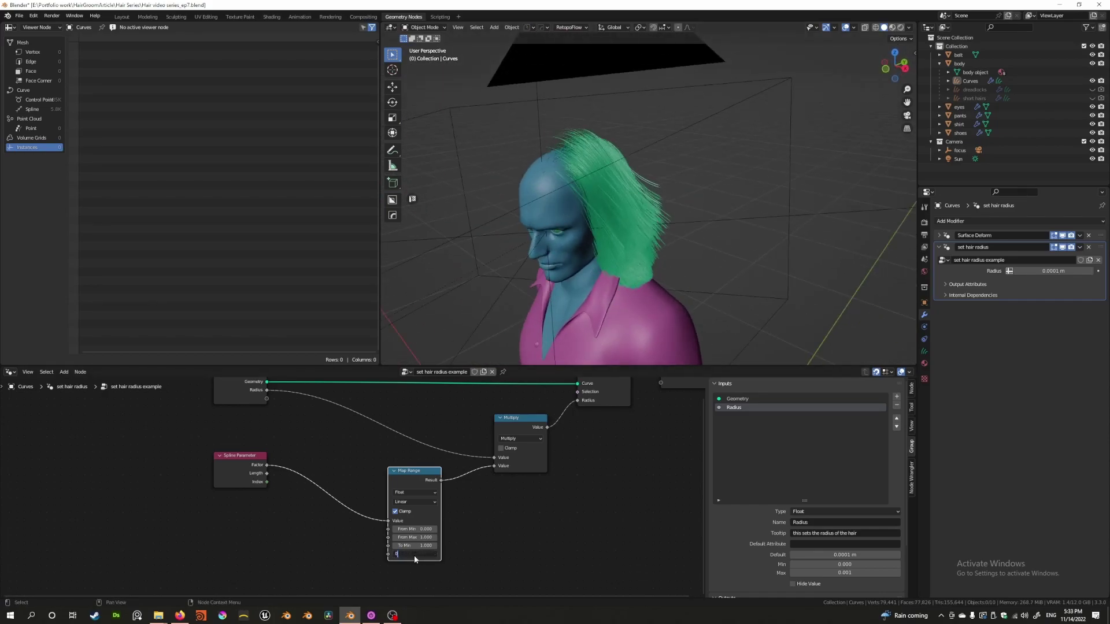
key(Return)
Step: Nudge the Map Range node upward and expose its To Max as a new Group Input socket
middle_drag(318, 416, 315, 454)
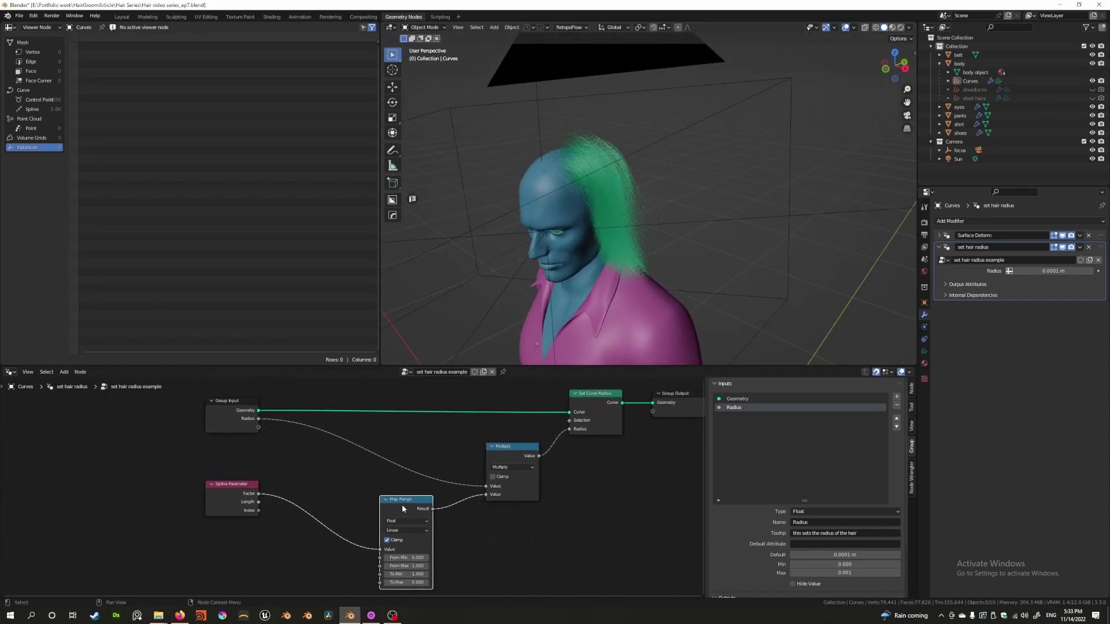
drag(402, 508, 402, 500)
drag(259, 427, 380, 575)
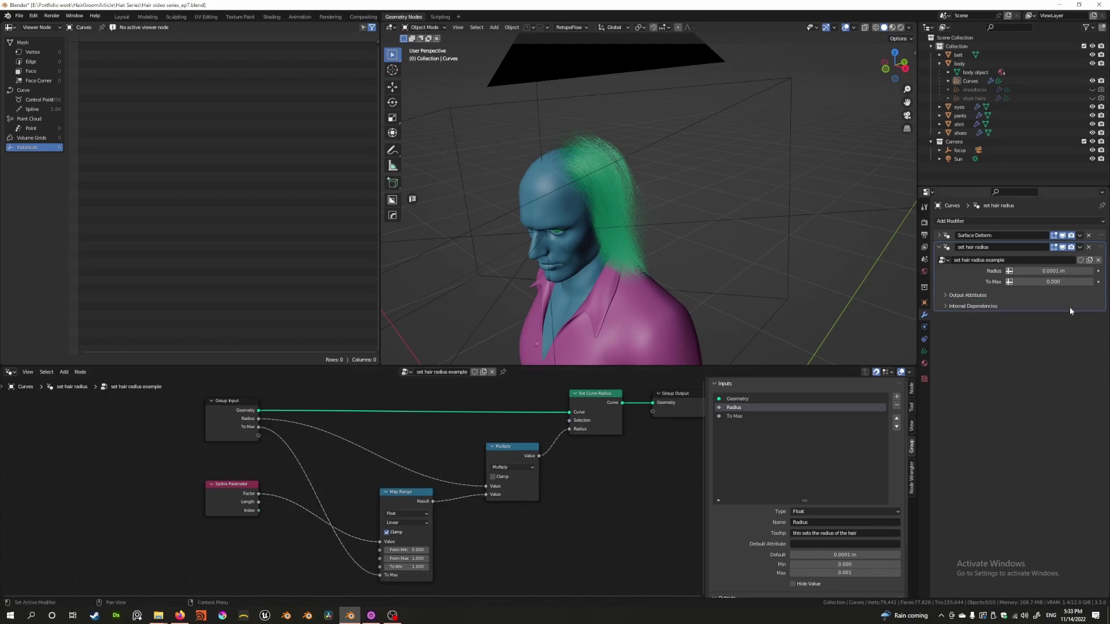
Step: Rename the exposed To Max input as "end fade" and view the hair closer from the front
click(740, 417)
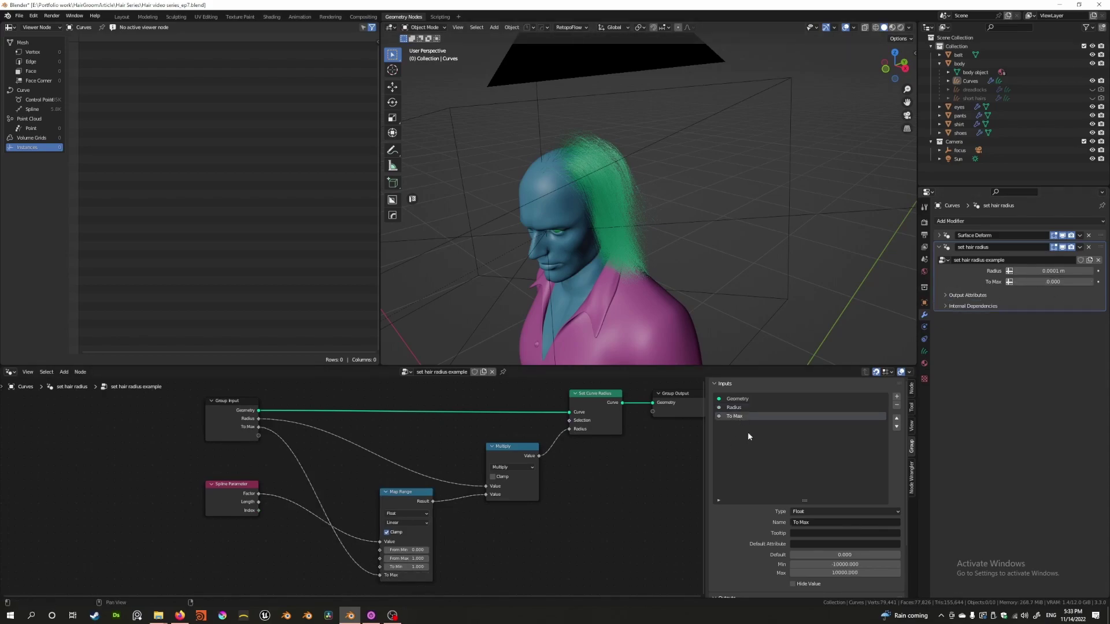
click(827, 525)
text(er)
key(Return)
mouse_move(551, 233)
middle_down()
mouse_move(591, 223)
mouse_move(570, 264)
mouse_move(555, 216)
middle_up()
scroll(591, 225, up, 2)
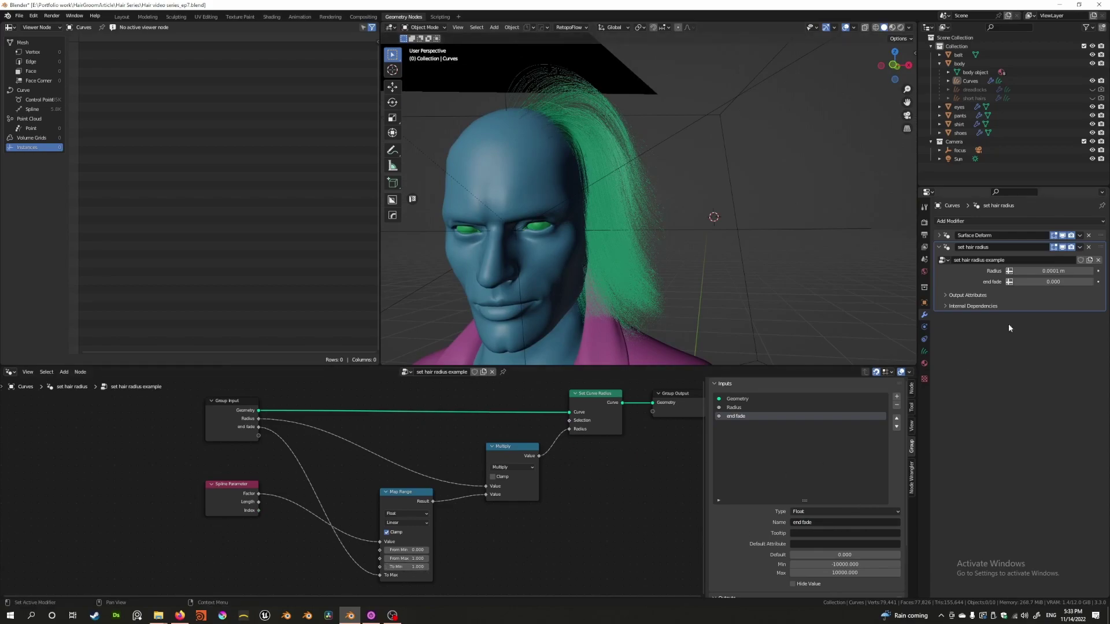
Step: Limit the end fade input to a minimum of 0 and a maximum of 1
click(834, 560)
text(0)
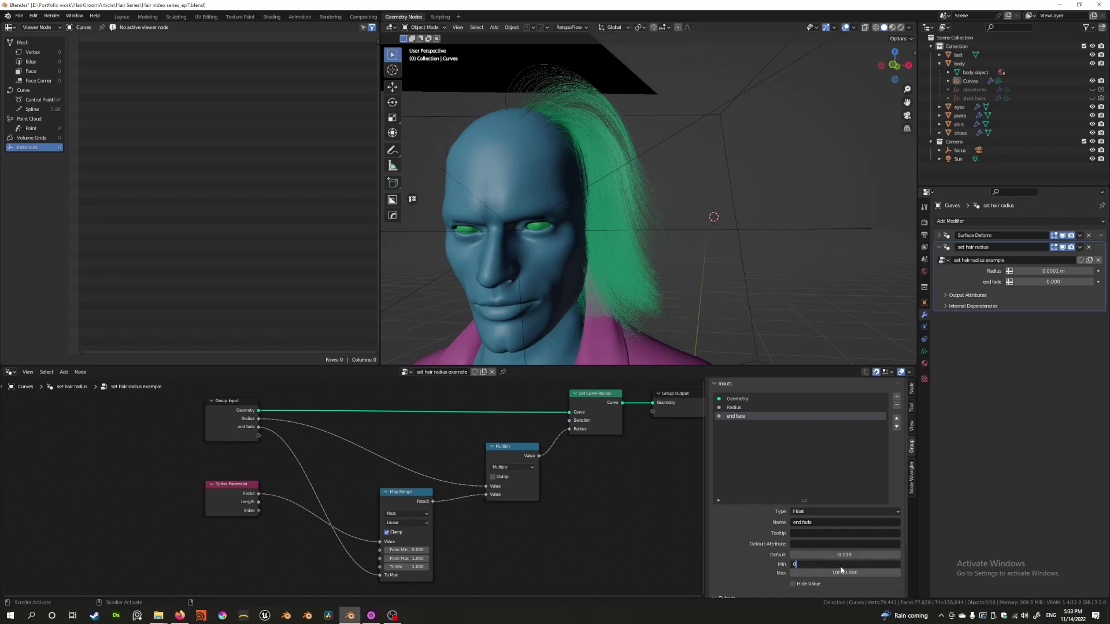
key(Return)
click(840, 573)
text(1)
key(Return)
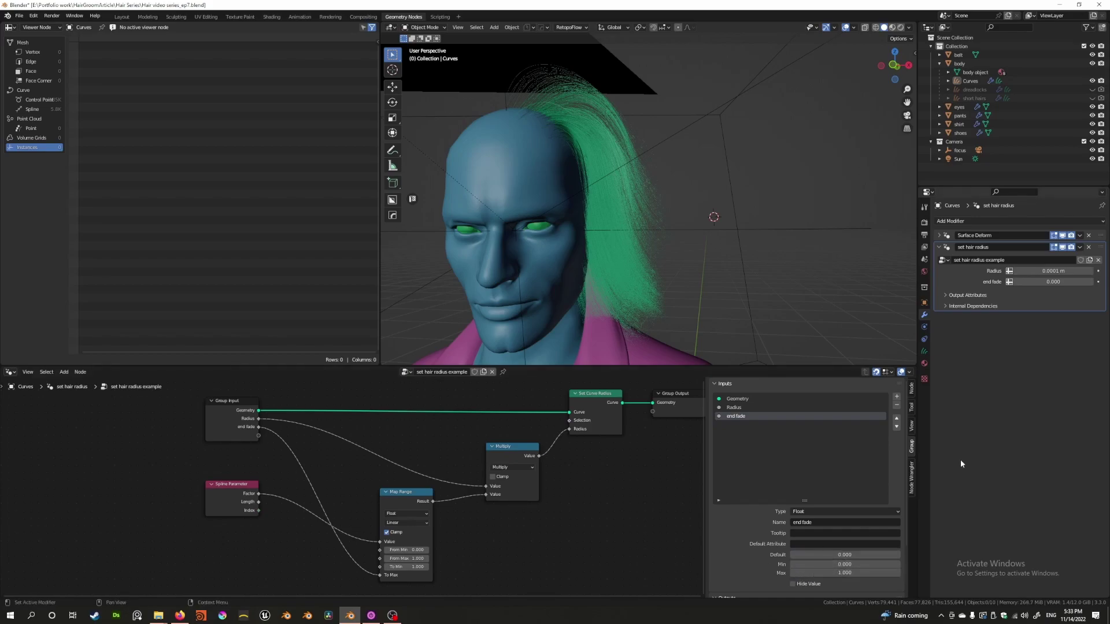
Step: Try end fade at 1 and 3 with the input's maximum raised to 3, and return the modifier's end fade to 1
drag(1034, 281, 1075, 281)
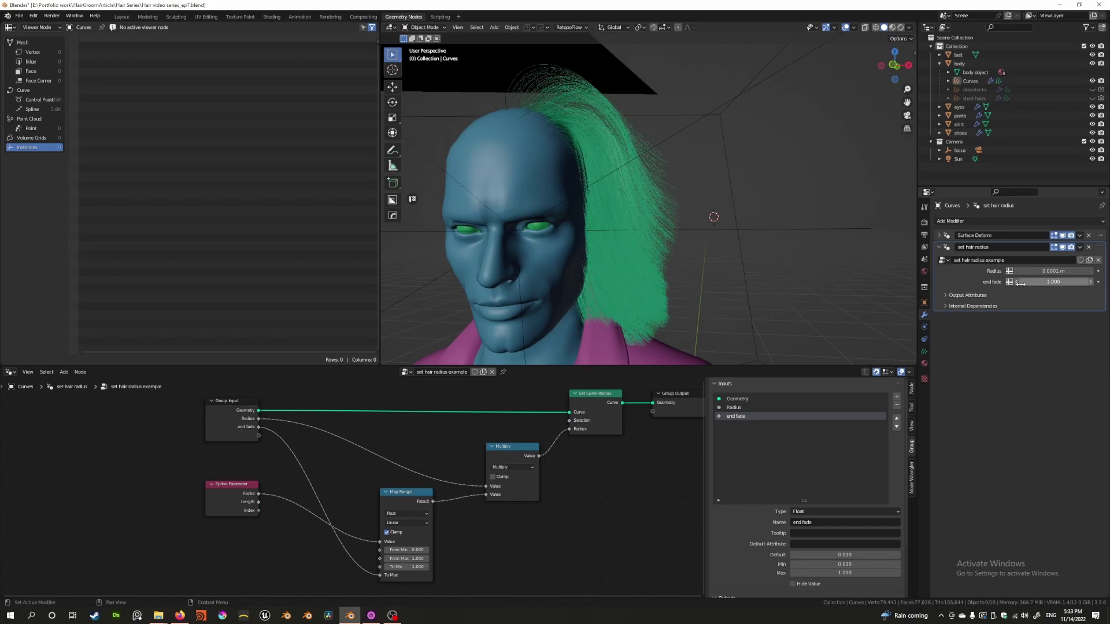
click(844, 572)
key(Return)
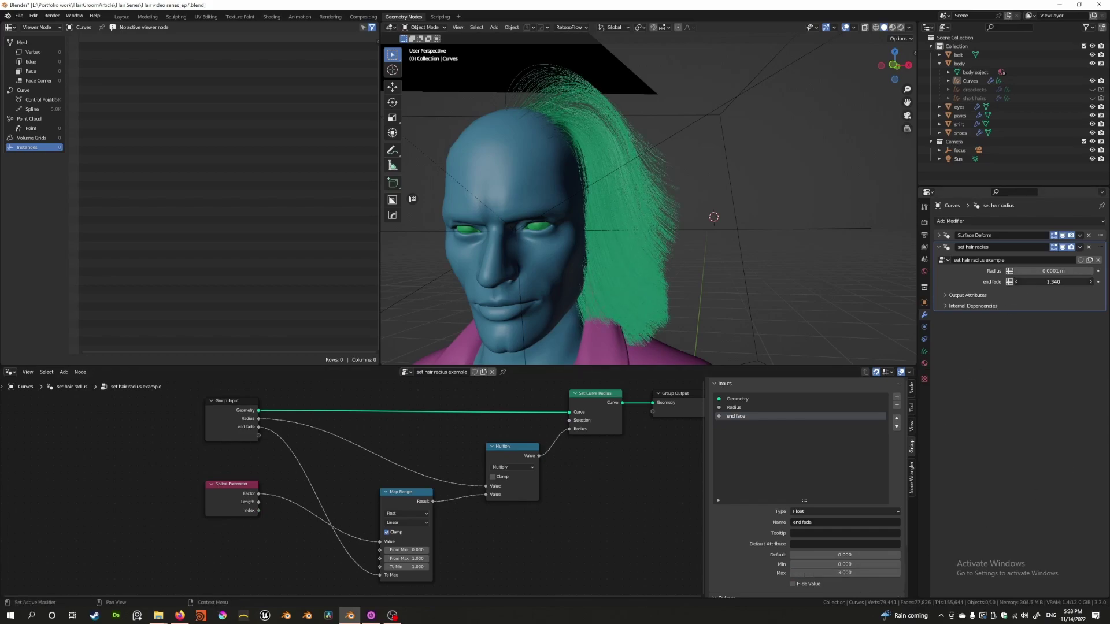
click(1025, 283)
text(1)
key(Return)
Step: Set the end fade input's maximum to 1 and adjust the modifier's end fade to 0.84
click(852, 574)
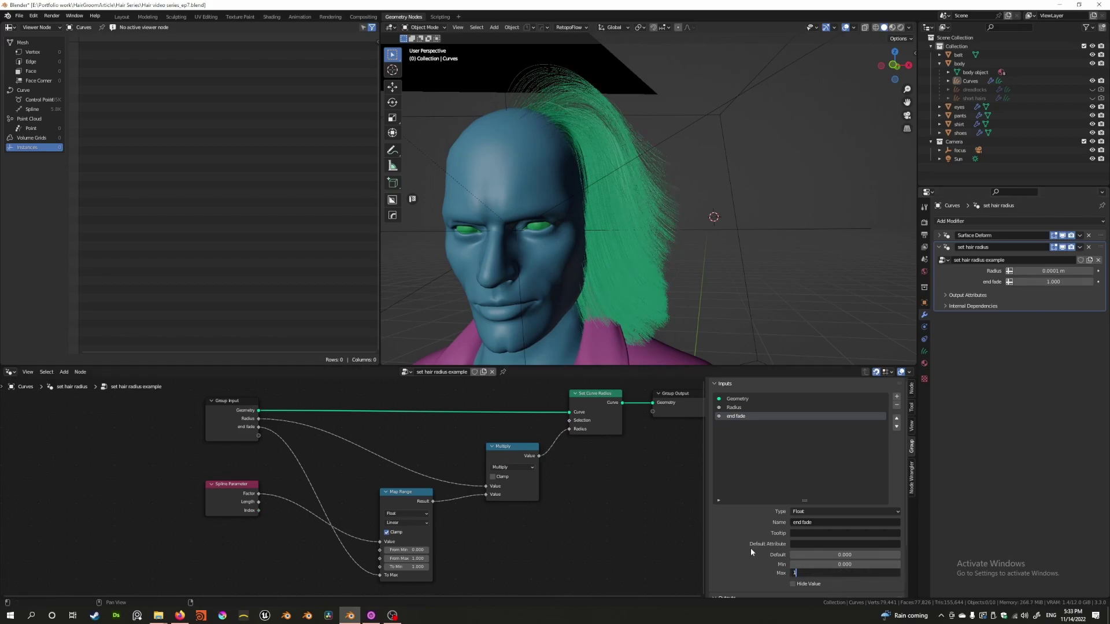
key(Return)
drag(1050, 282, 1082, 281)
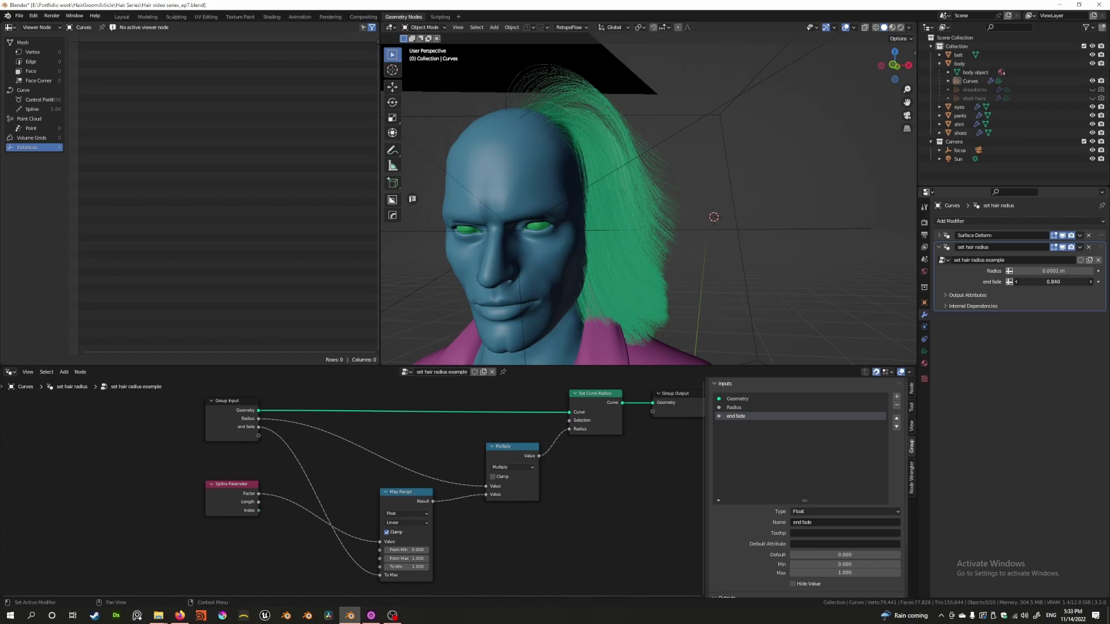
Step: Set the modifier's end fade to 0 and check the hair from the side and the front
drag(1053, 282, 1023, 282)
middle_drag(694, 256, 529, 267)
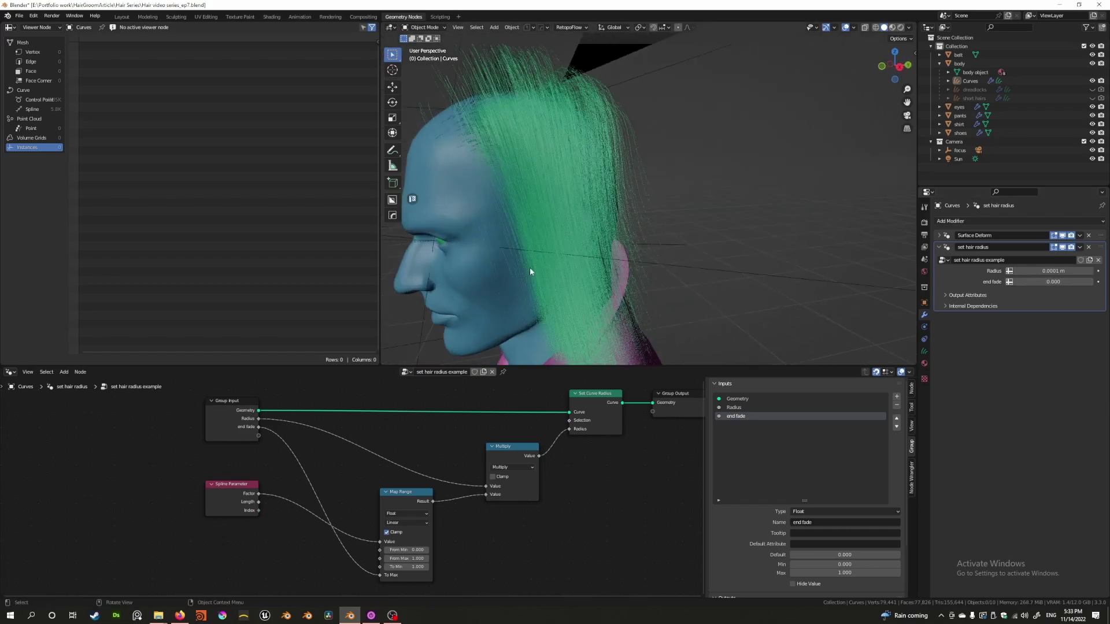
middle_drag(464, 237, 698, 261)
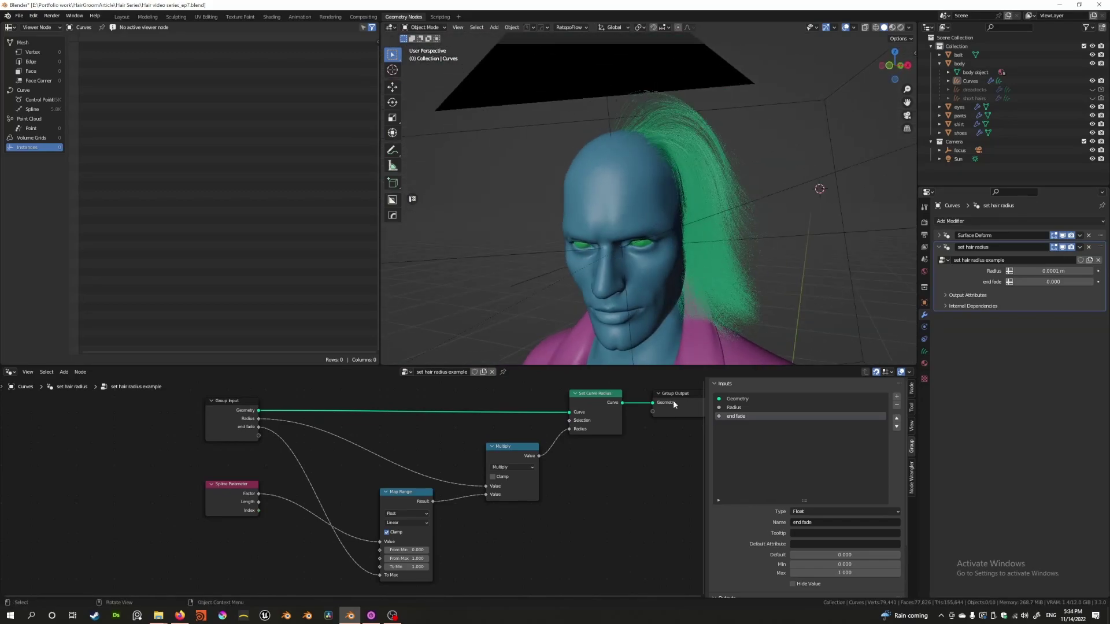
Step: Tidy the node layout by moving the Multiply node and the Map Range node closer to the Group Input
middle_drag(638, 460, 595, 473)
drag(465, 462, 472, 447)
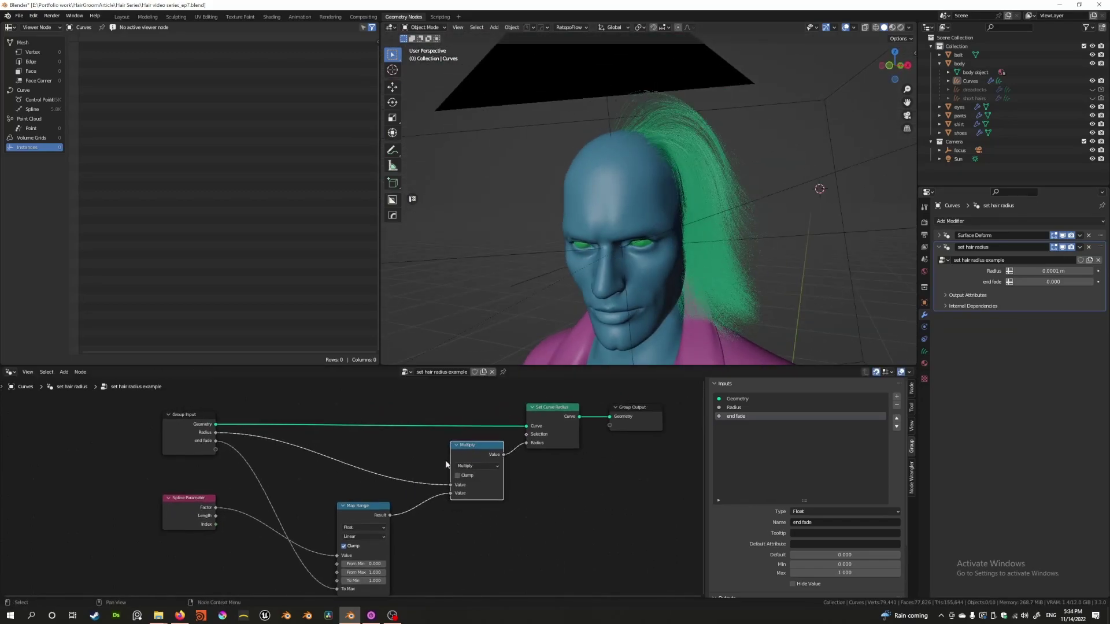
drag(362, 515, 332, 492)
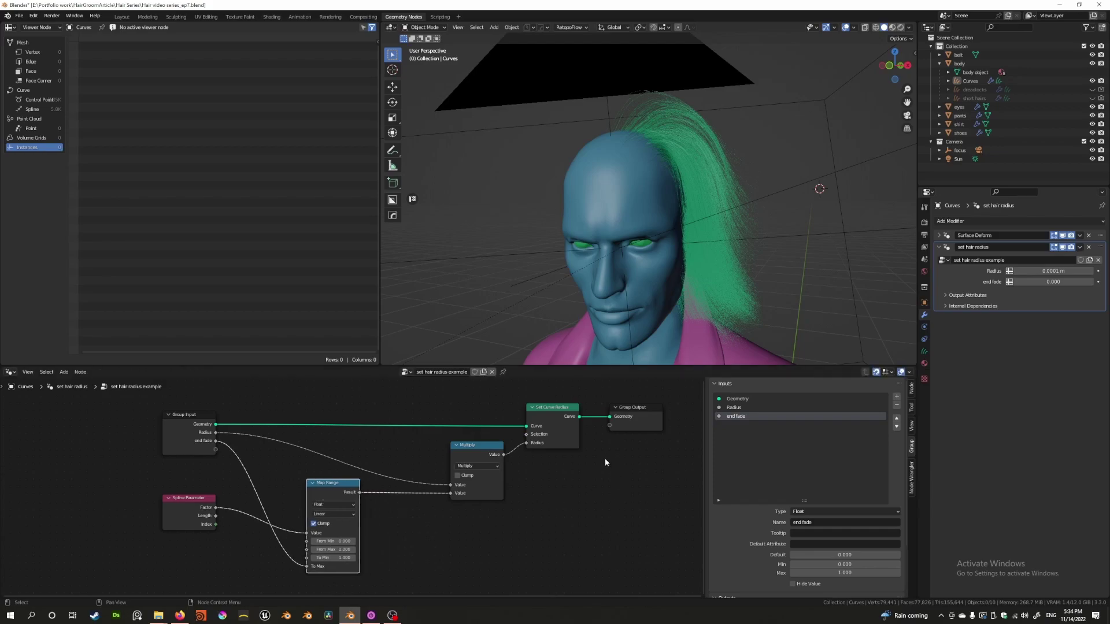
Step: Examine the hair from above and the list of node groups available to the set hair radius modifier
middle_drag(642, 243, 899, 227)
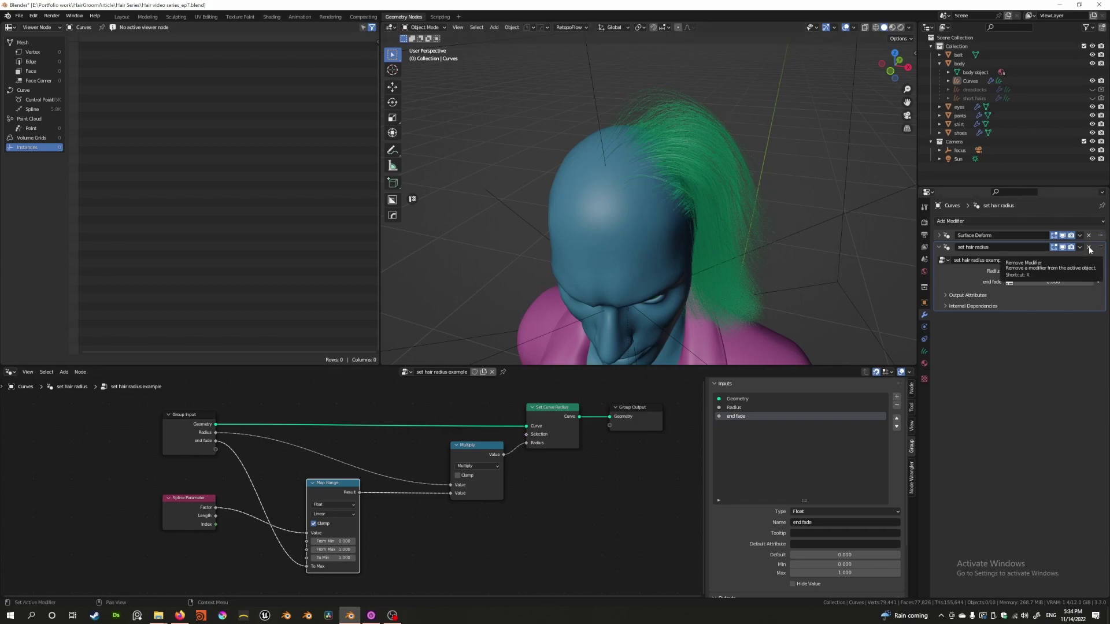
click(943, 260)
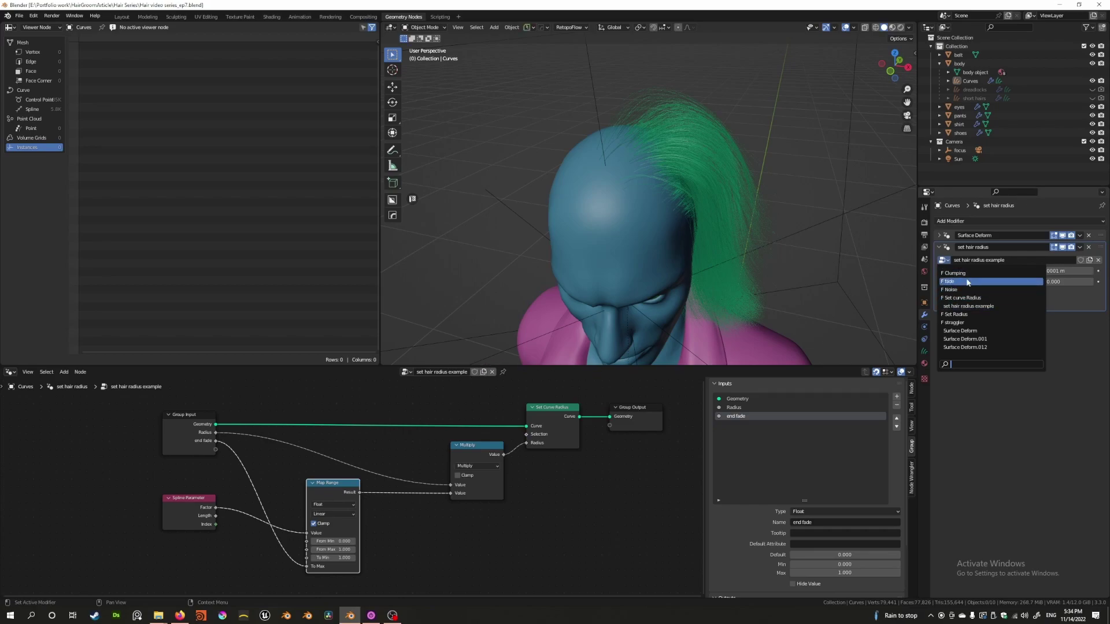
click(419, 430)
Step: Combine the Spline Parameter, Map Range, Multiply and Set Curve Radius nodes into one node group and return to the parent tree
scroll(561, 400, down, 1)
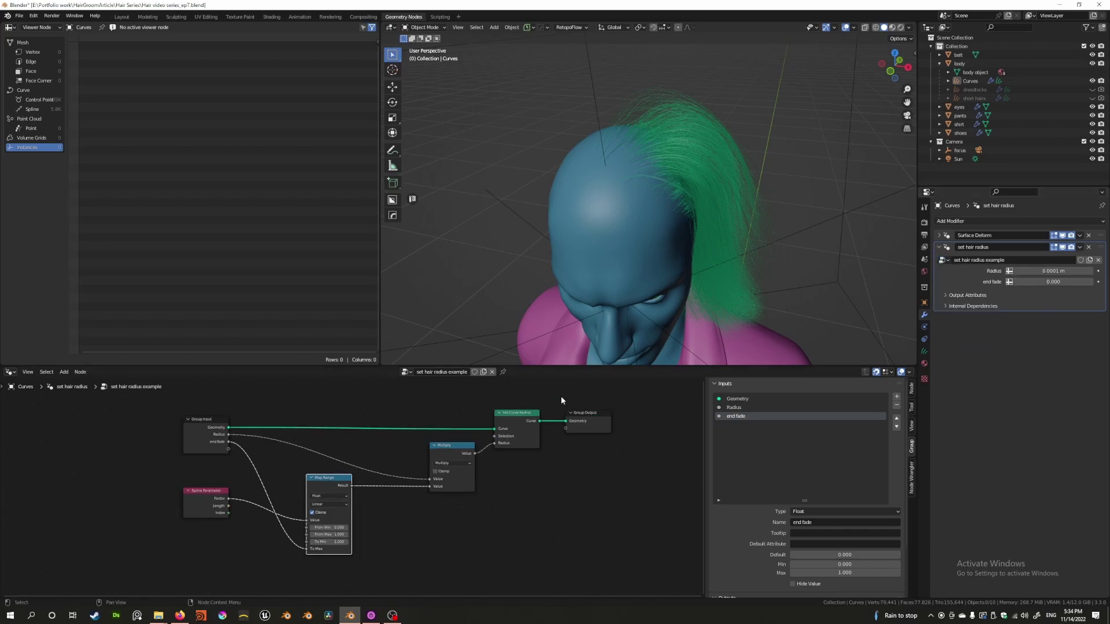
drag(543, 394, 298, 562)
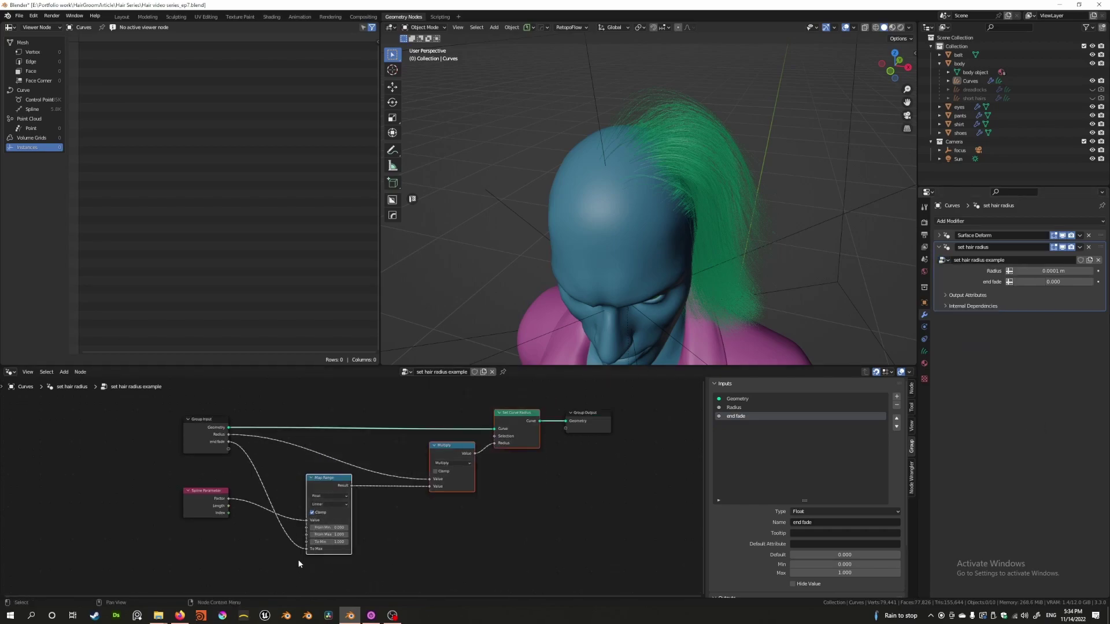
shift+drag(197, 484, 211, 510)
right_click(514, 421)
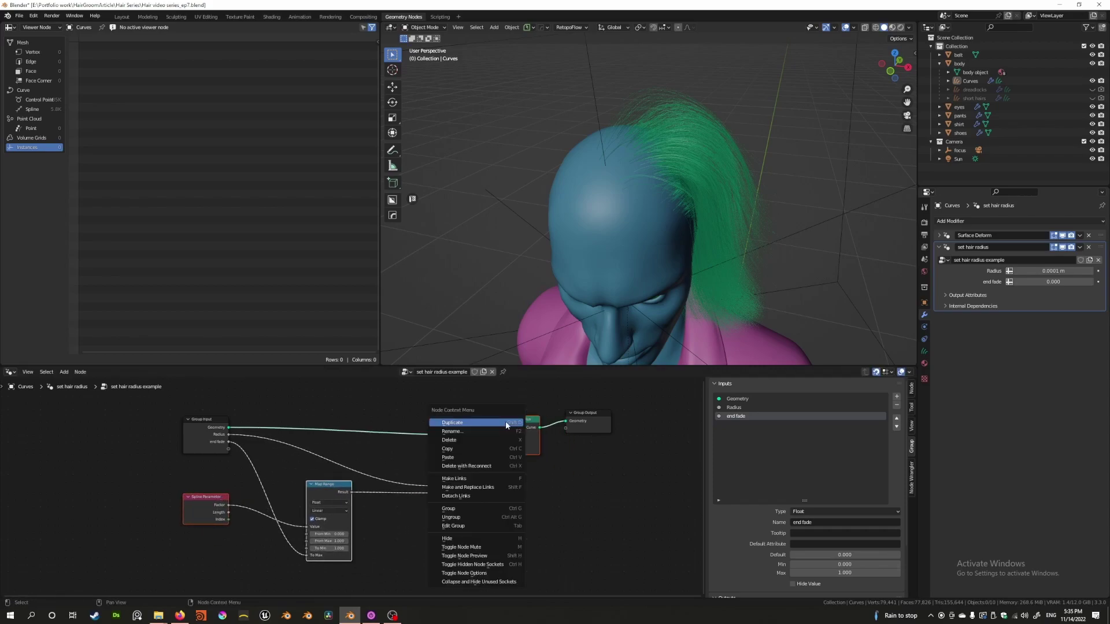
click(461, 509)
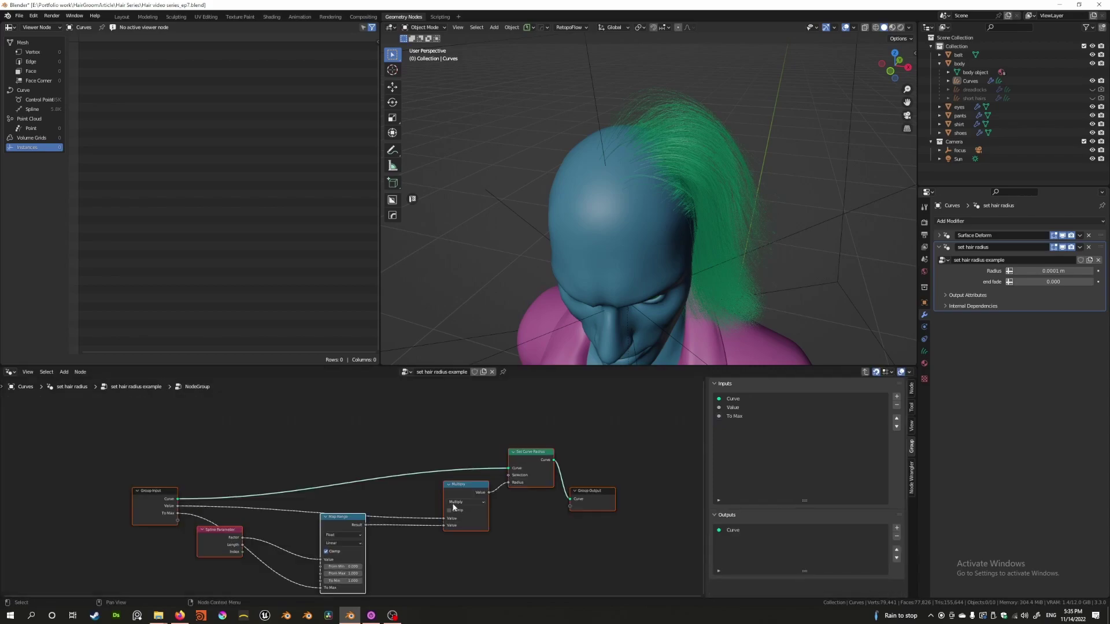
key(Tab)
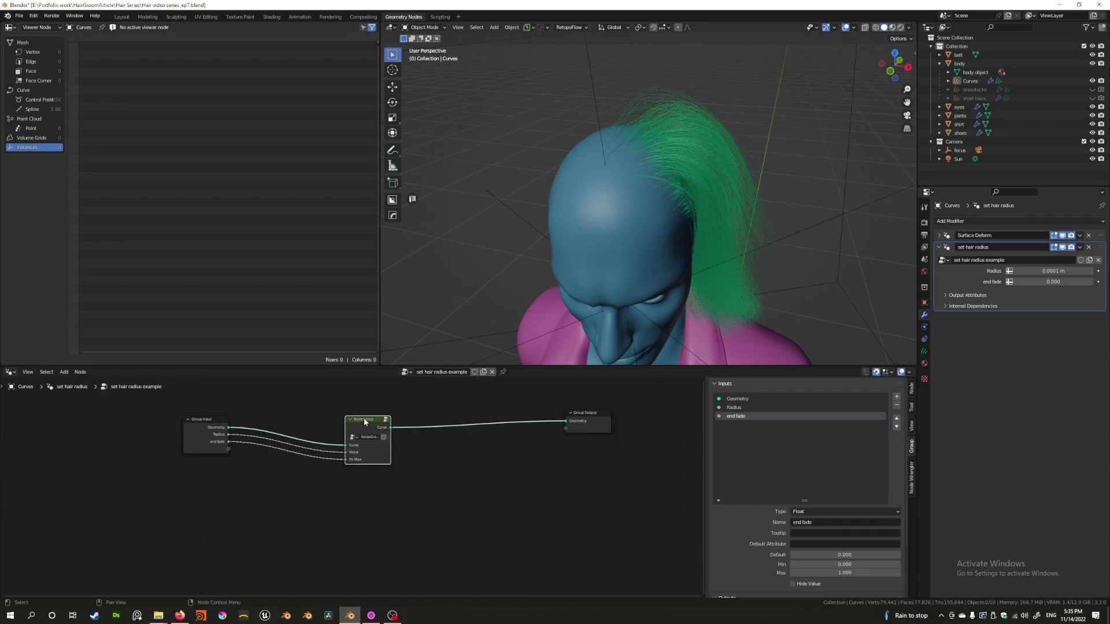
Step: Open the new node group for editing and move its Group Input node clear of the Spline Parameter node
right_click(363, 417)
click(366, 439)
key(Tab)
drag(170, 448, 152, 421)
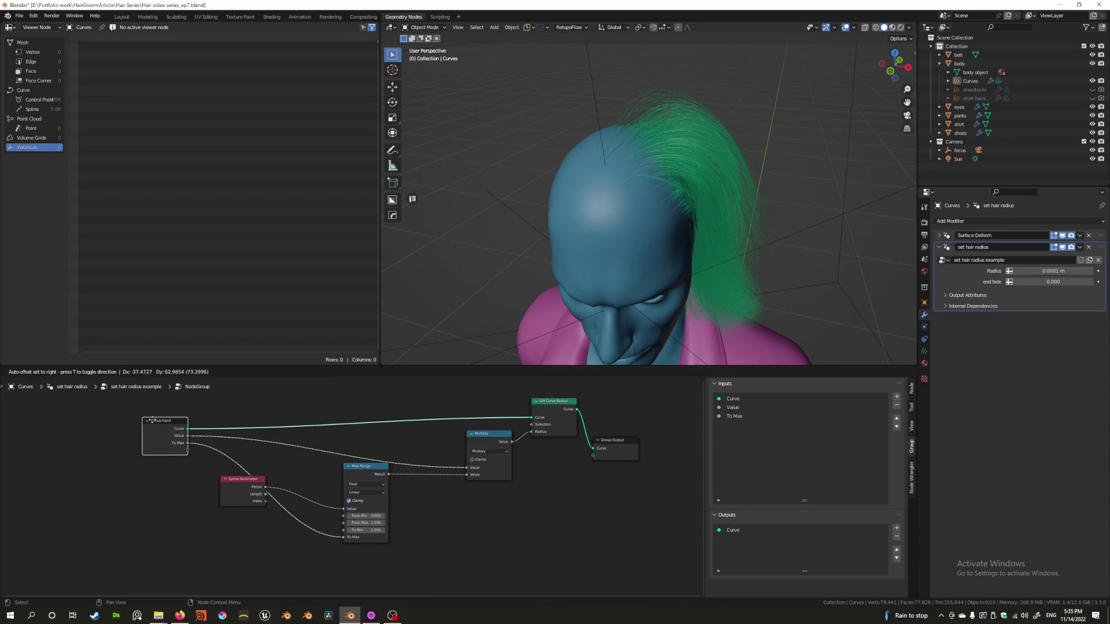
Step: Examine the node group's Curve, Value and To Max inputs and return to the parent tree
click(731, 400)
click(731, 414)
click(731, 407)
click(732, 400)
click(734, 416)
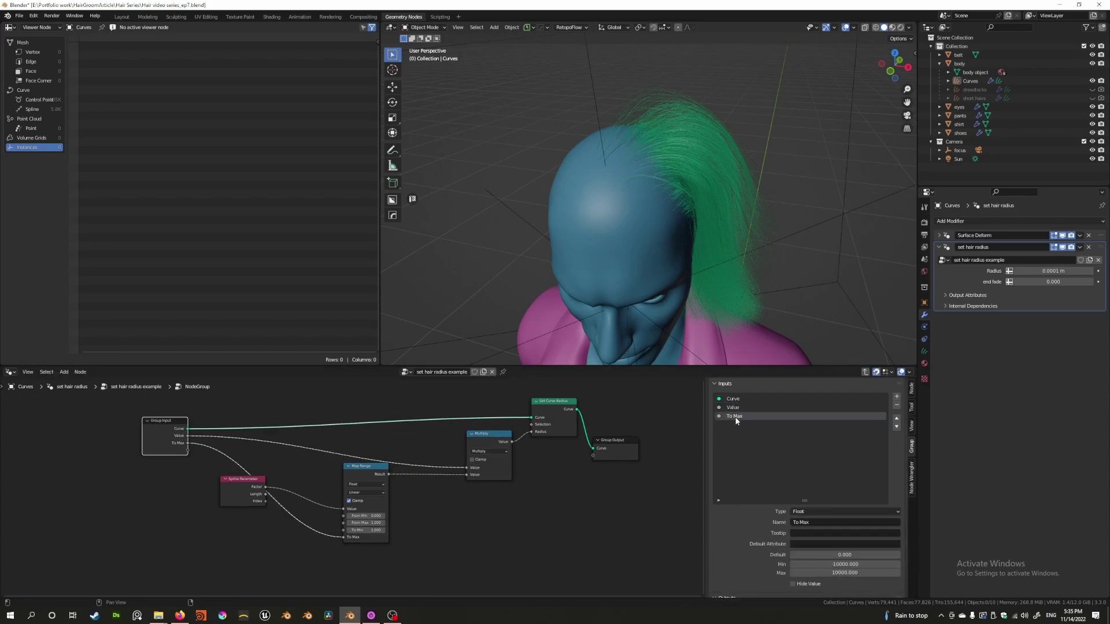
drag(364, 466, 371, 479)
key(Tab)
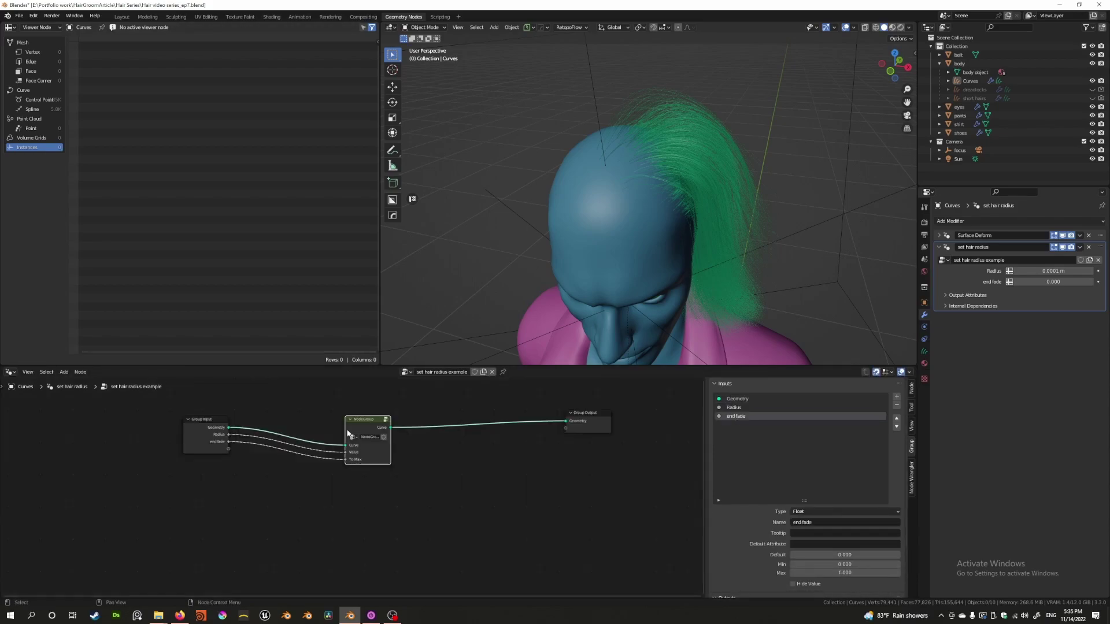
Step: Move the node group so its Curve output lines up with the Group Output's Geometry input
drag(361, 429, 341, 422)
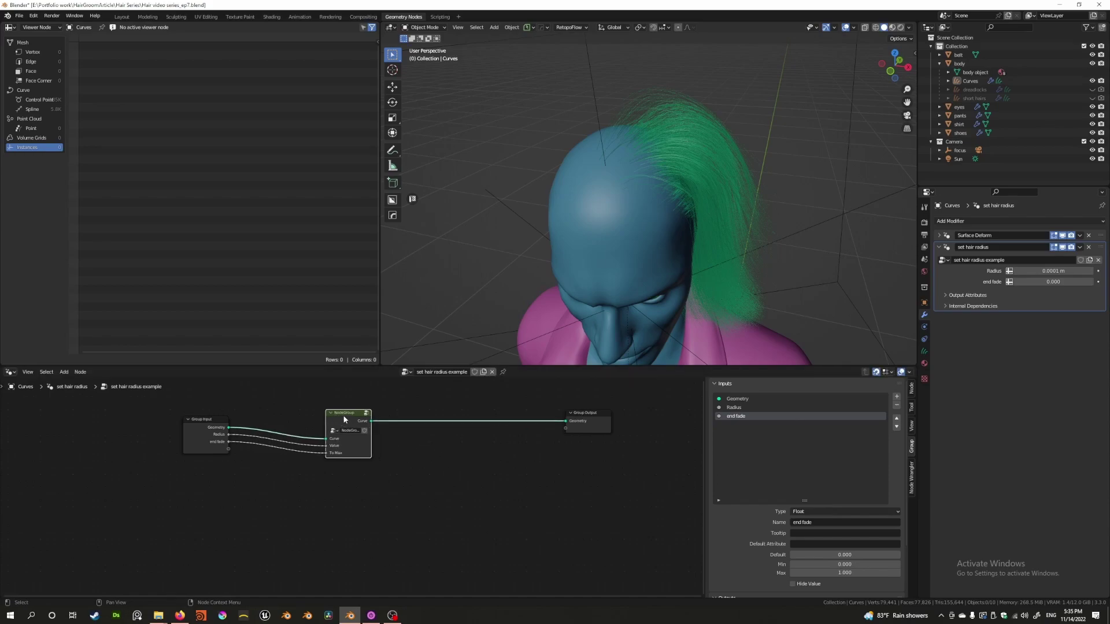
key(F2)
key(Escape)
Step: Try adding a second instance of NodeGroup below the existing nodes and undo it
key(shift+a)
mouse_move(430, 535)
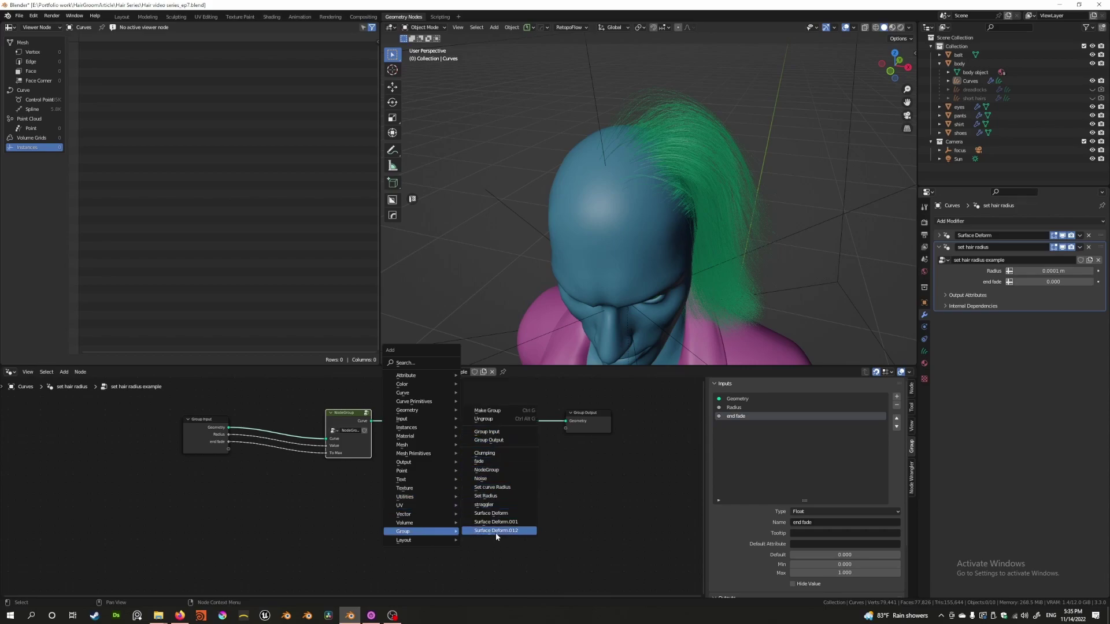
click(491, 470)
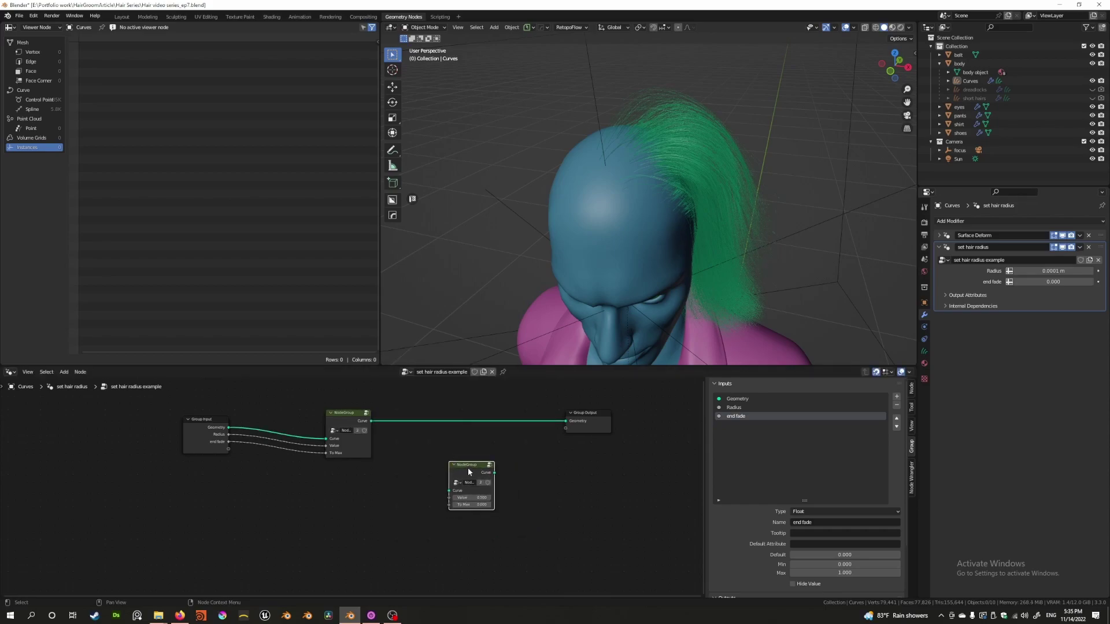
key(ctrl+z)
key(ctrl+z)
key(ctrl+z)
Step: Place the node group right beside the Group Input node and view the hair from the front
key(Tab)
middle_drag(476, 322, 567, 315)
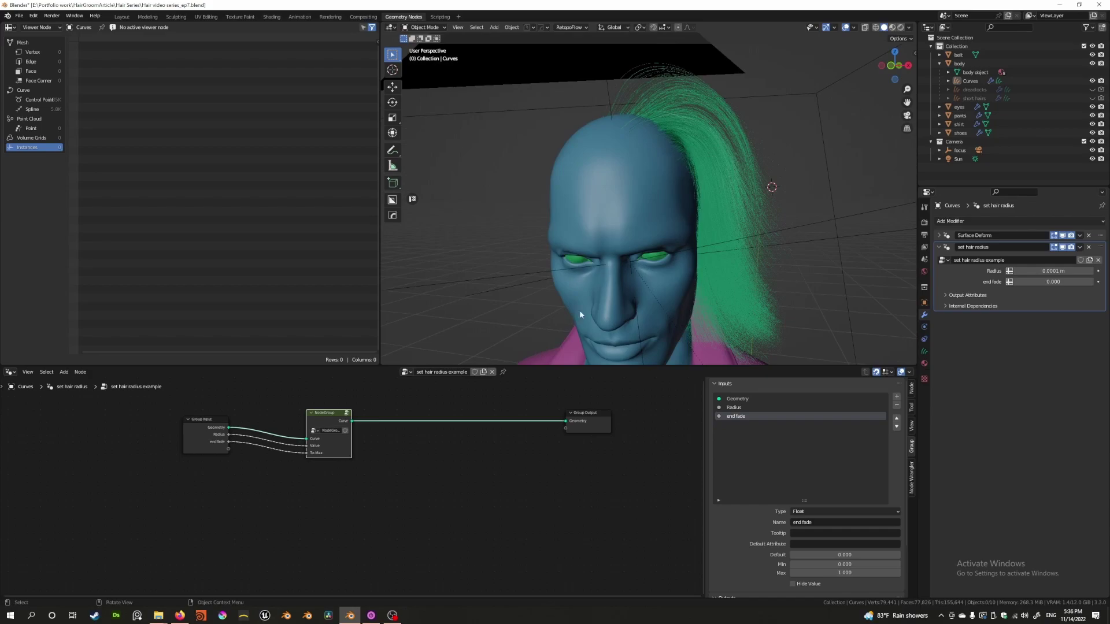
drag(326, 413, 280, 414)
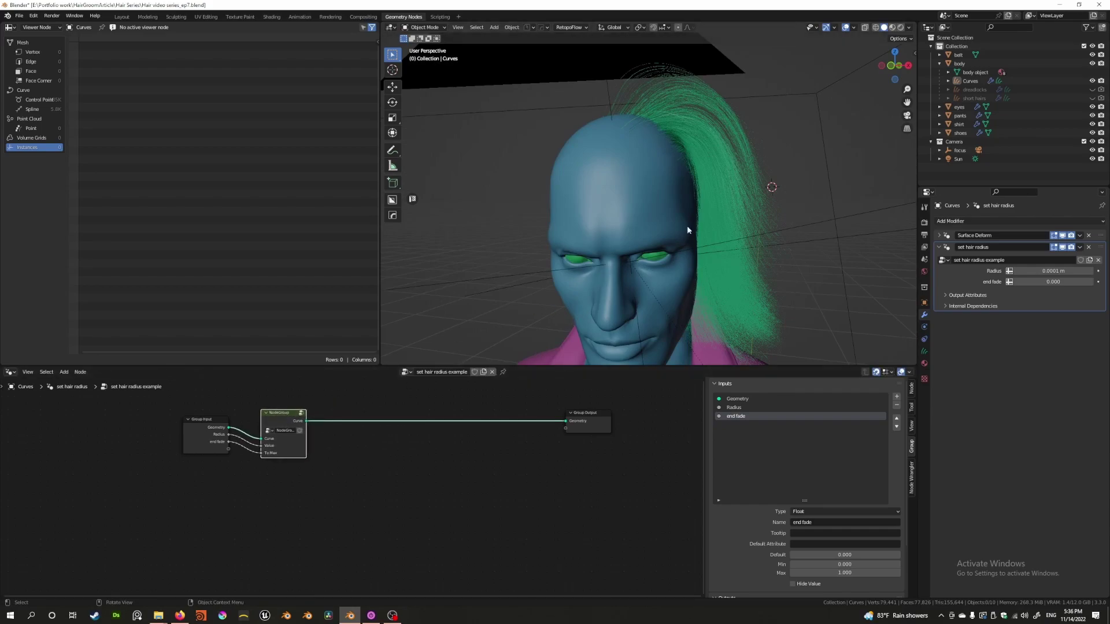
middle_drag(686, 230, 618, 241)
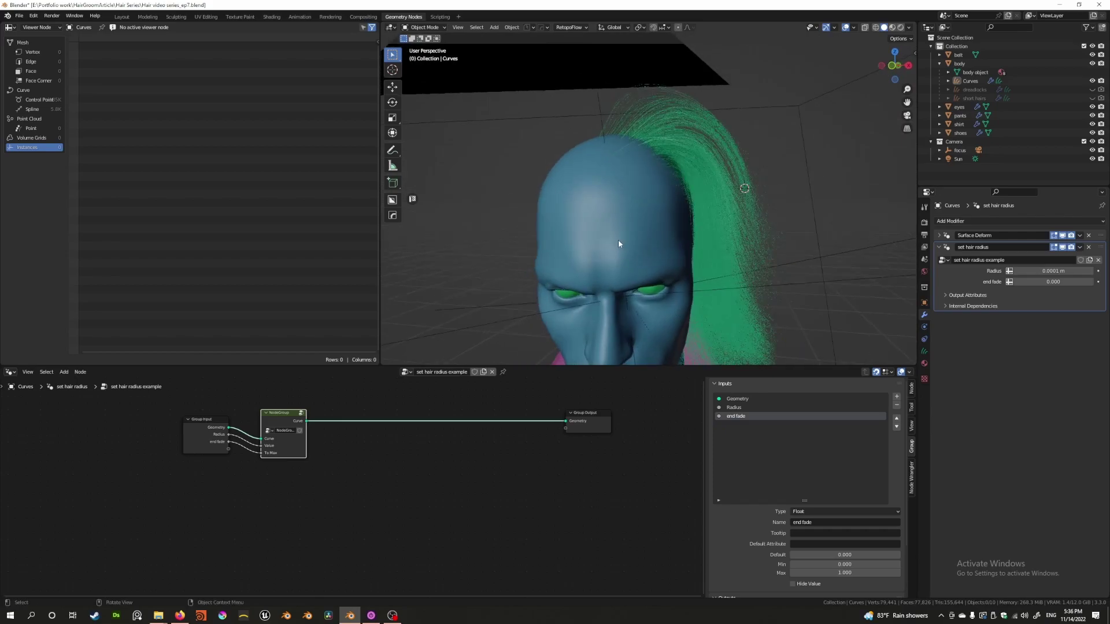